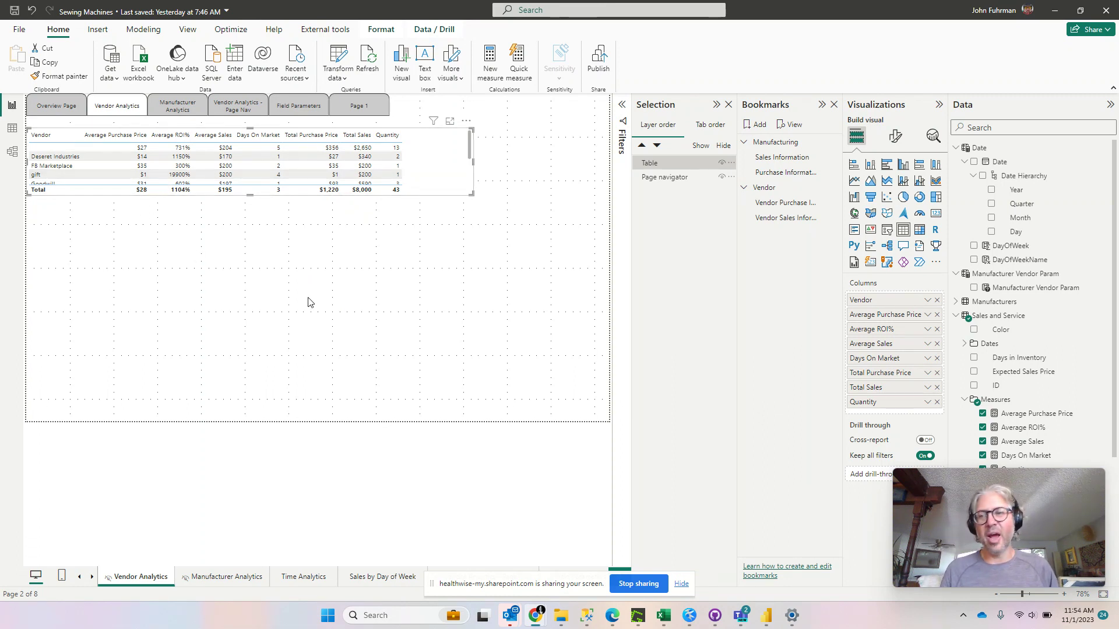
Step: Open the Manufacturer Analytics report page
{"action": "scroll", "coordinate": [1078, 416], "scroll_direction": "down", "scroll_amount": 4}
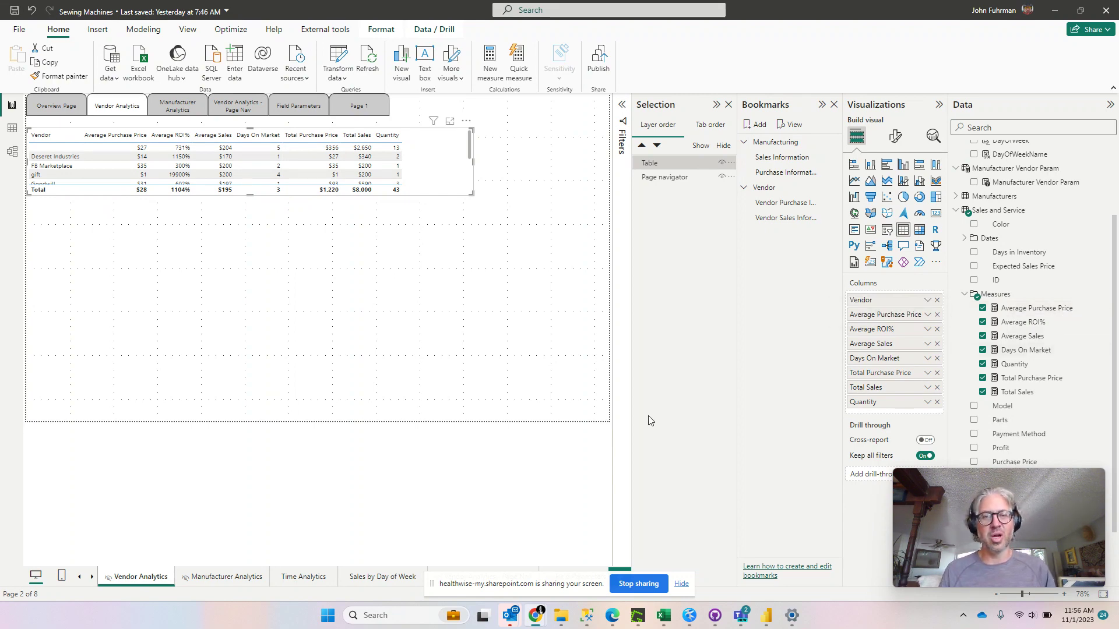
{"action": "left_click", "coordinate": [423, 309]}
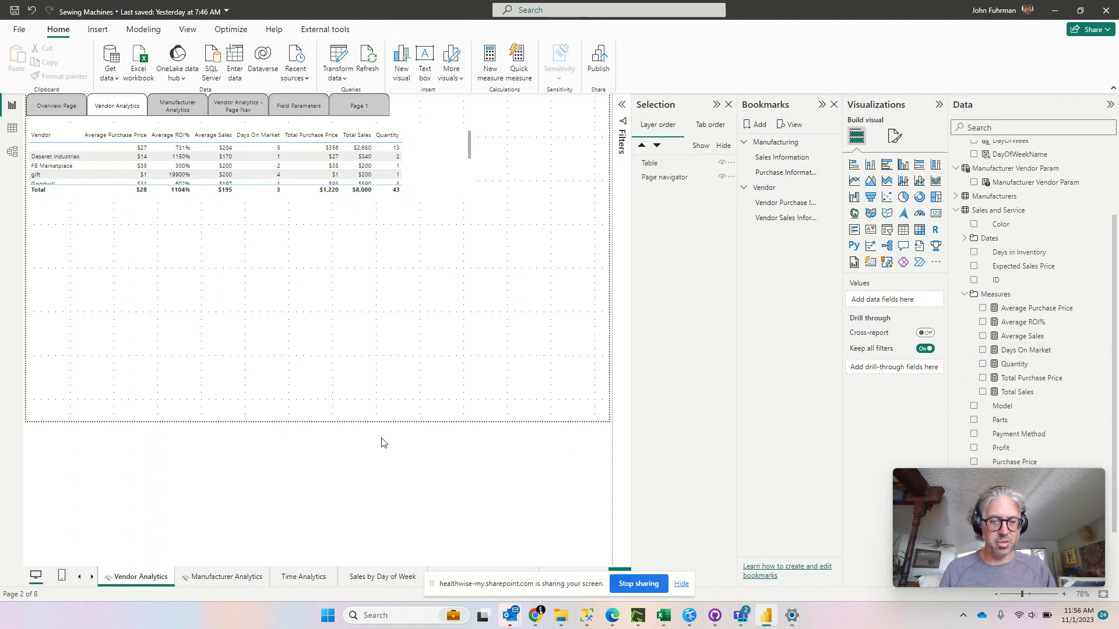
{"action": "left_click", "coordinate": [227, 577]}
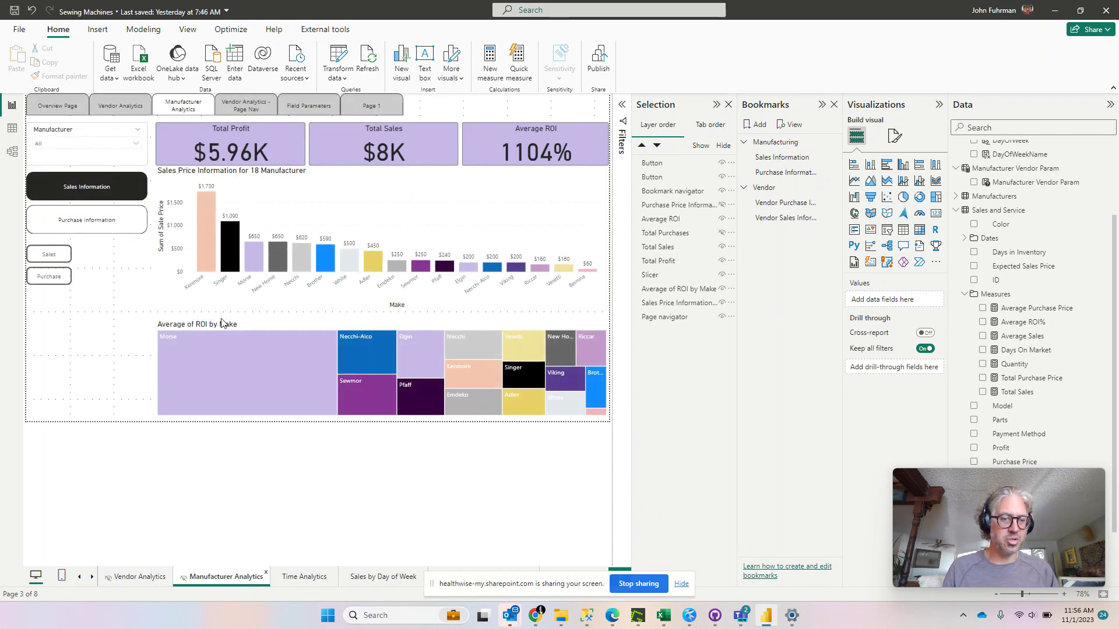
Step: Hide the screen-sharing notice and add a new blank page to the report
{"action": "left_click_drag", "start_coordinate": [571, 583], "coordinate": [708, 464]}
{"action": "left_click", "coordinate": [817, 463]}
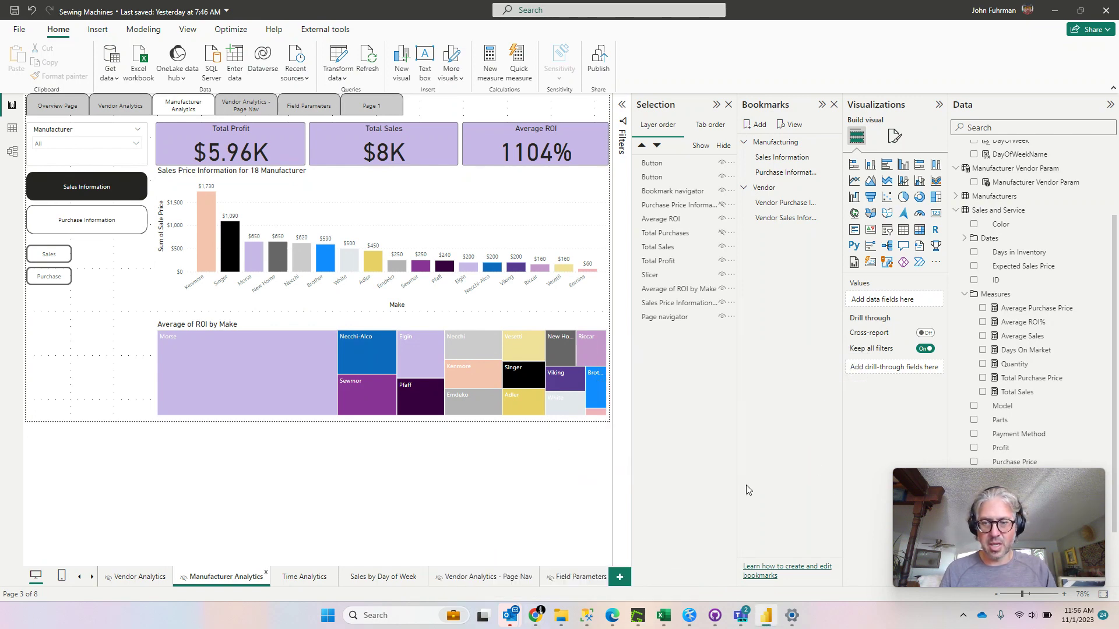
{"action": "mouse_move", "coordinate": [663, 616]}
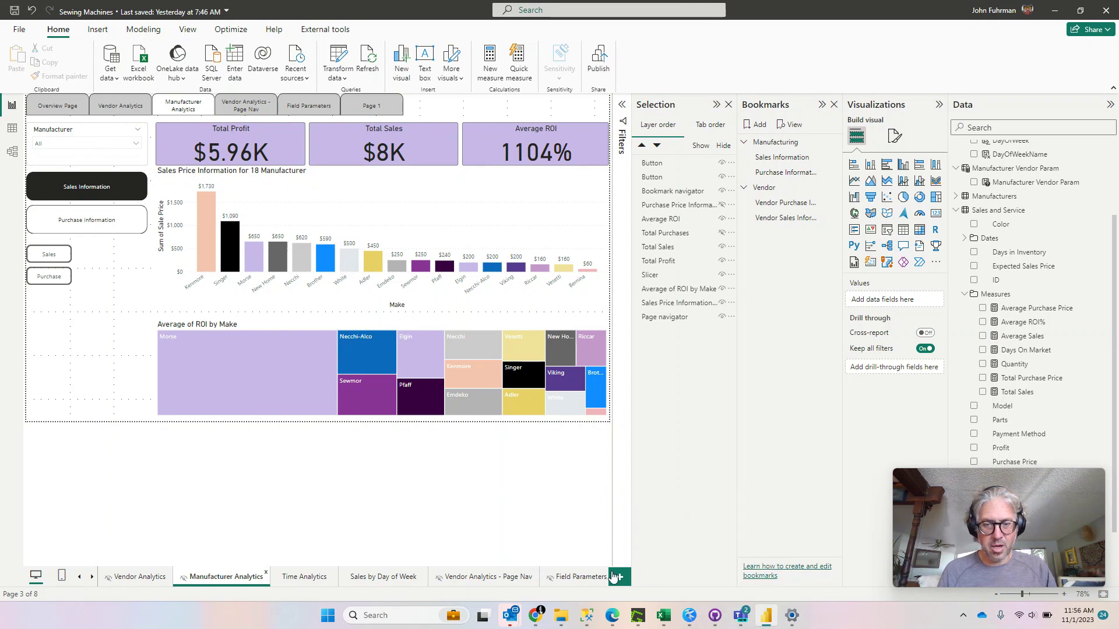
{"action": "left_click", "coordinate": [620, 577]}
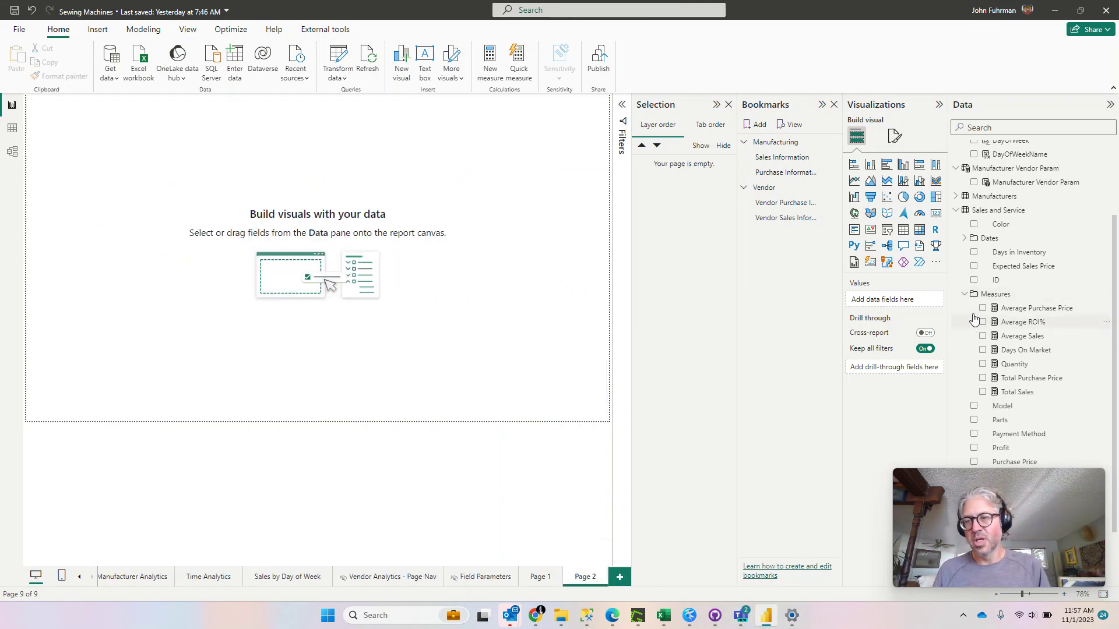
Step: Build a table with Manufacturer and the Average Sales measure on the blank page, and enlarge it toward the middle of the canvas
{"action": "scroll", "coordinate": [1021, 350], "scroll_direction": "down", "scroll_amount": 1}
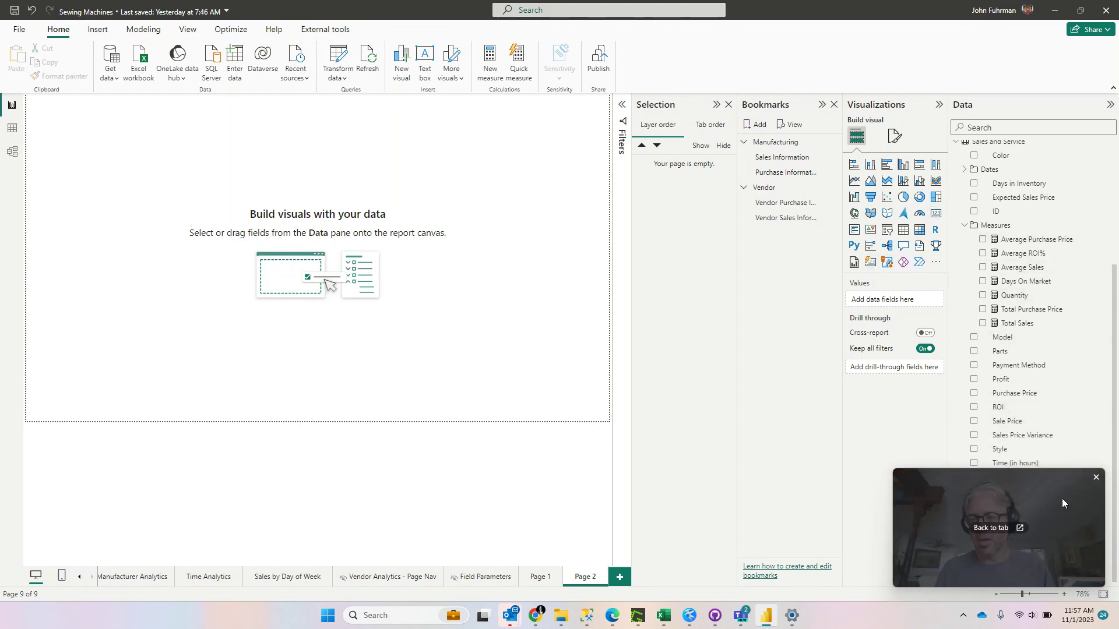
{"action": "left_click_drag", "start_coordinate": [1062, 498], "coordinate": [861, 496]}
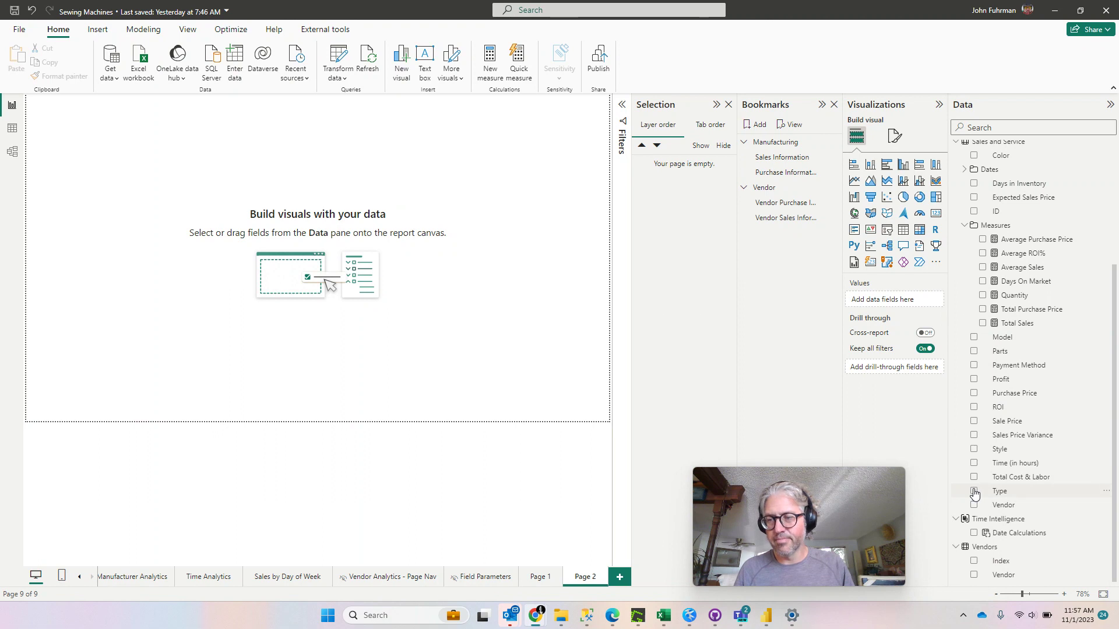
{"action": "scroll", "coordinate": [975, 494], "scroll_direction": "up", "scroll_amount": 3}
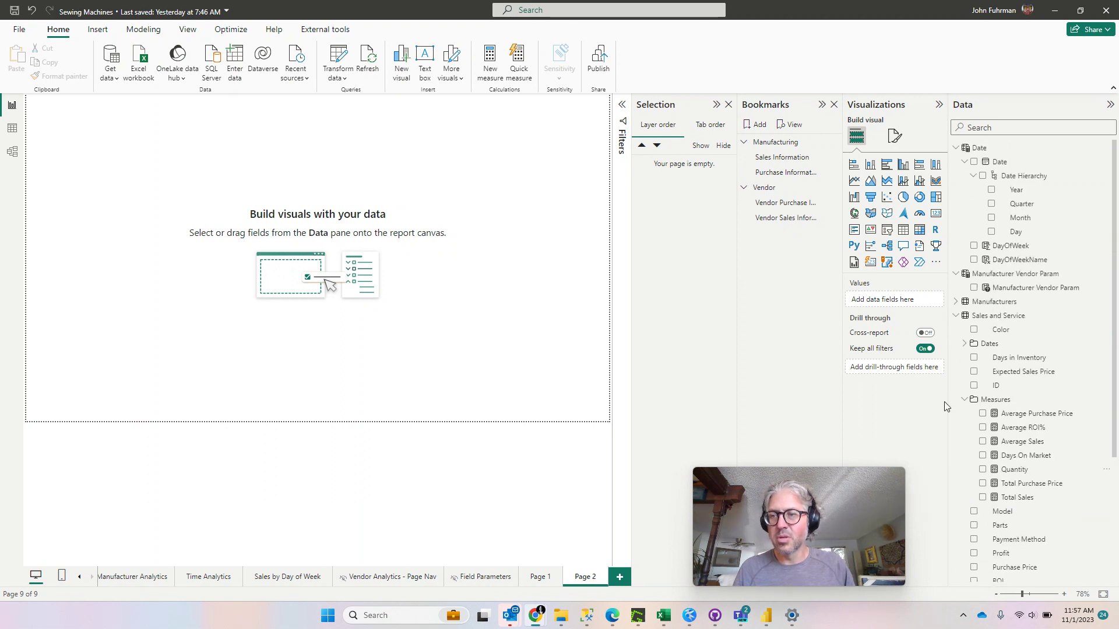
{"action": "left_click", "coordinate": [958, 302]}
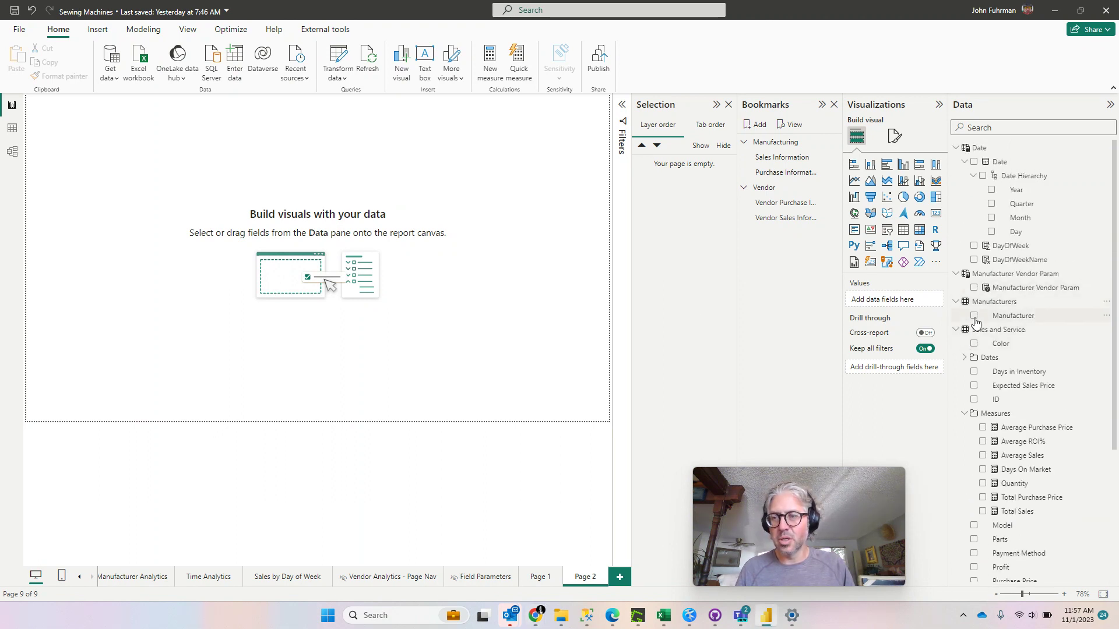
{"action": "left_click", "coordinate": [973, 316]}
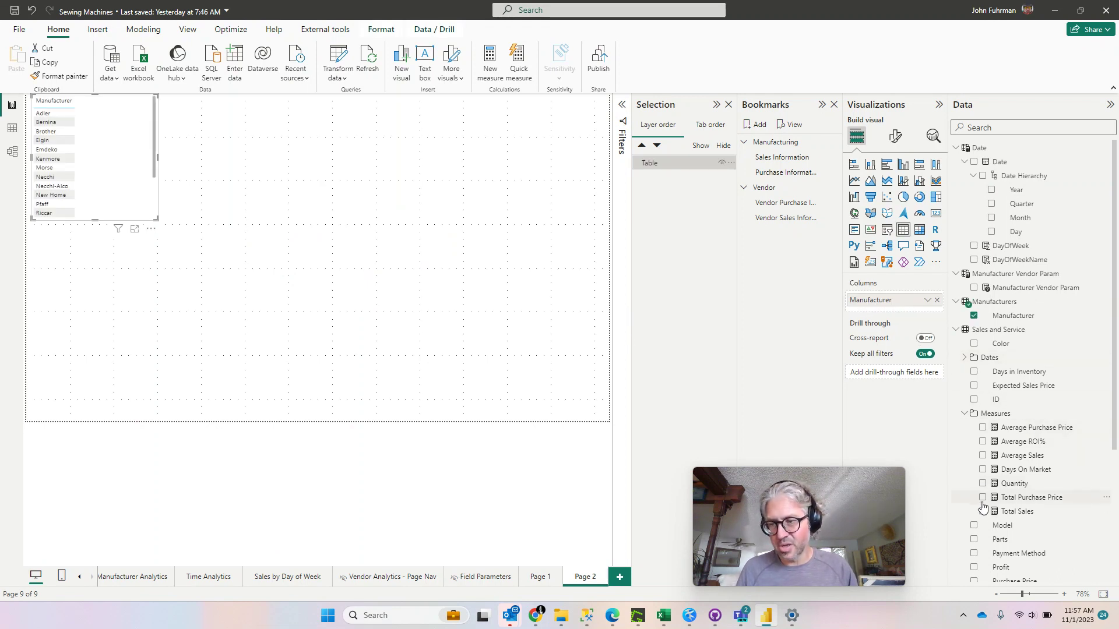
{"action": "left_click", "coordinate": [983, 457]}
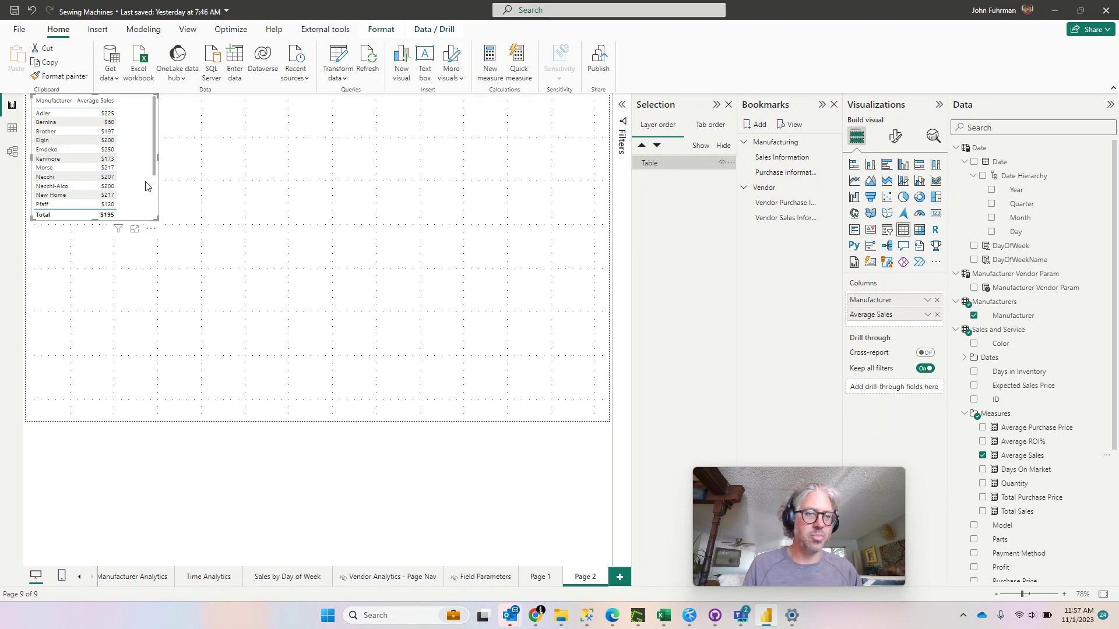
{"action": "left_click_drag", "start_coordinate": [134, 152], "coordinate": [201, 193]}
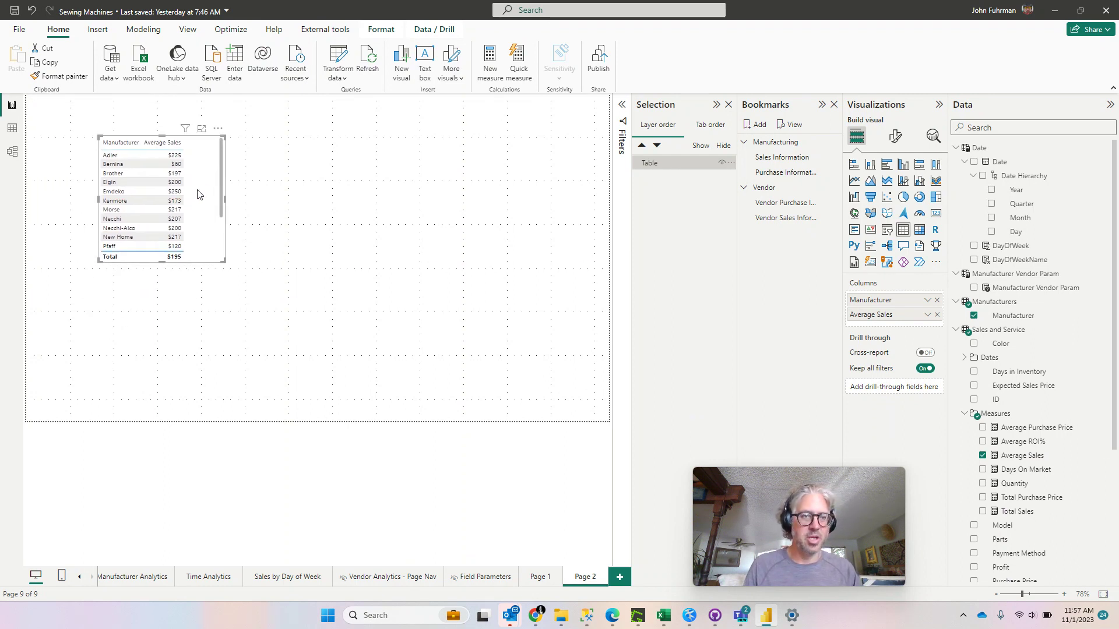
{"action": "left_click_drag", "start_coordinate": [225, 260], "coordinate": [441, 339]}
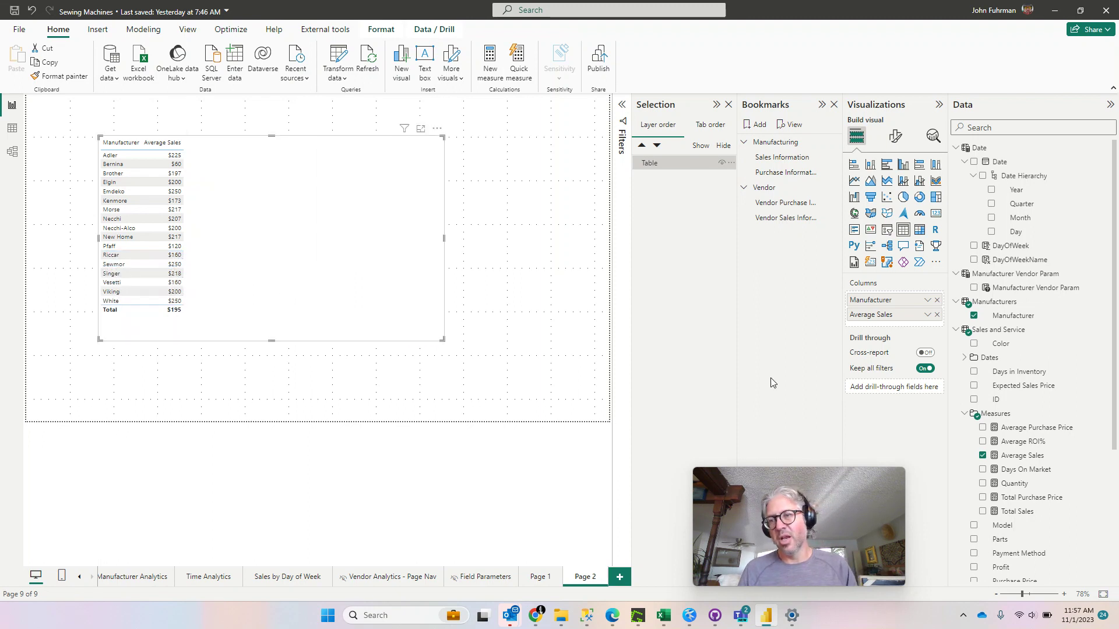
Step: Add the Date Hierarchy to the table with only Year and Month kept, and convert the table to a matrix
{"action": "left_click", "coordinate": [984, 177]}
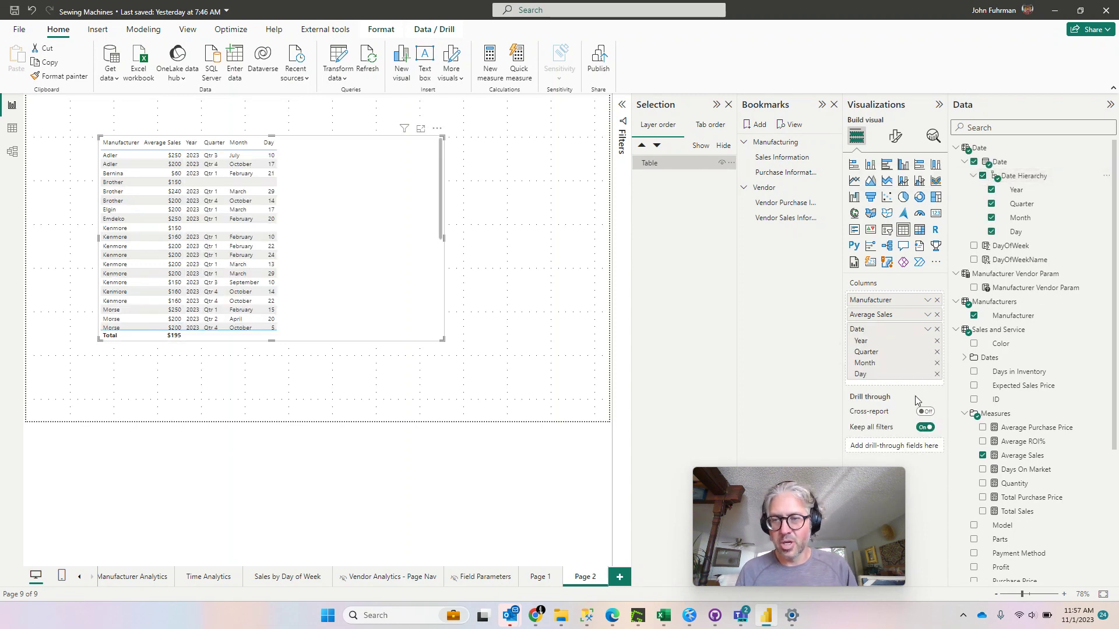
{"action": "left_click", "coordinate": [937, 374]}
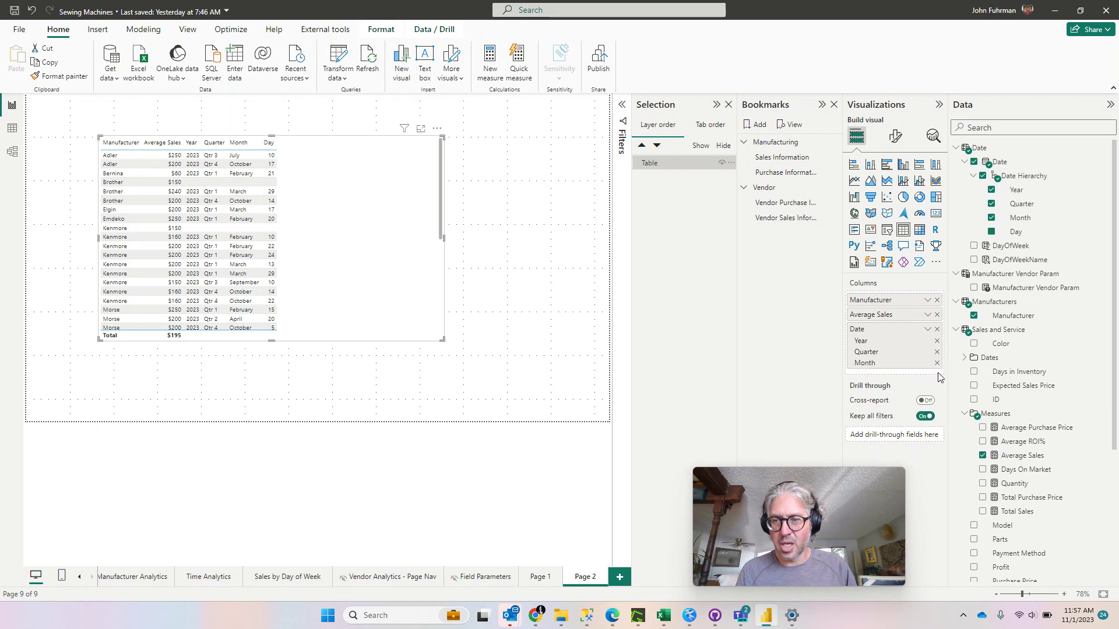
{"action": "left_click", "coordinate": [937, 352]}
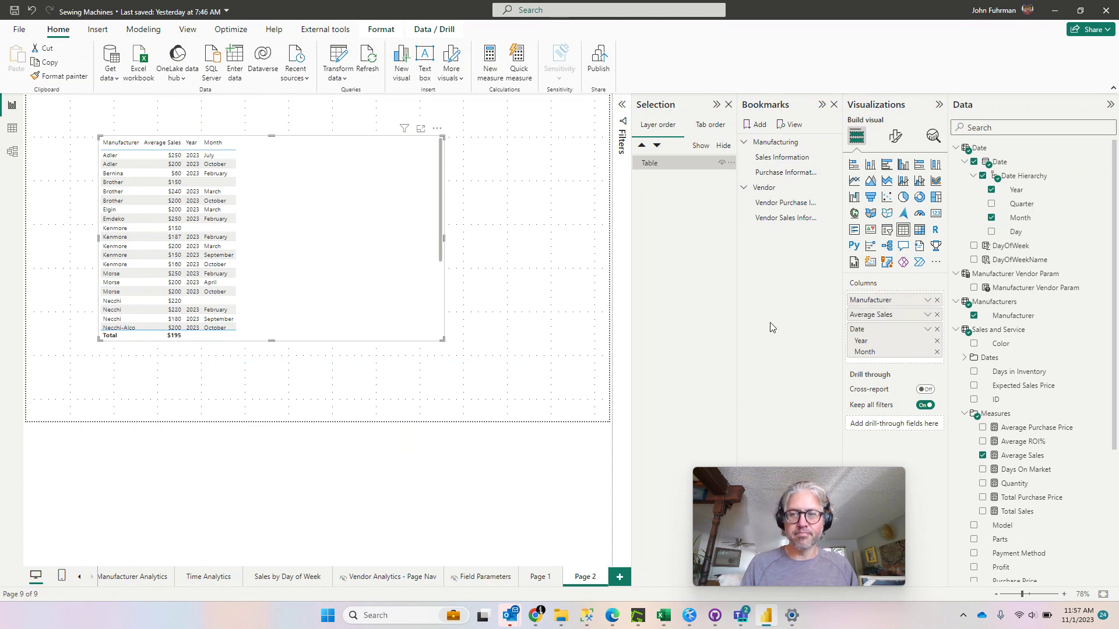
{"action": "left_click", "coordinate": [920, 230]}
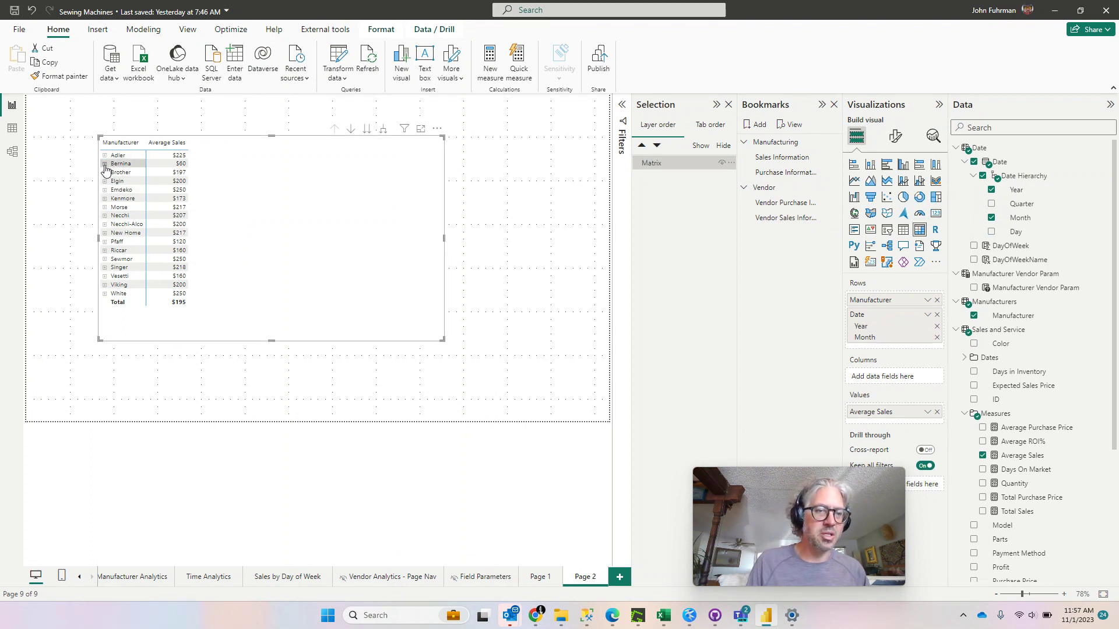
Step: Expand Kenmore and its 2023 row to examine the monthly average sales, and collapse Kenmore again
{"action": "left_click", "coordinate": [105, 199]}
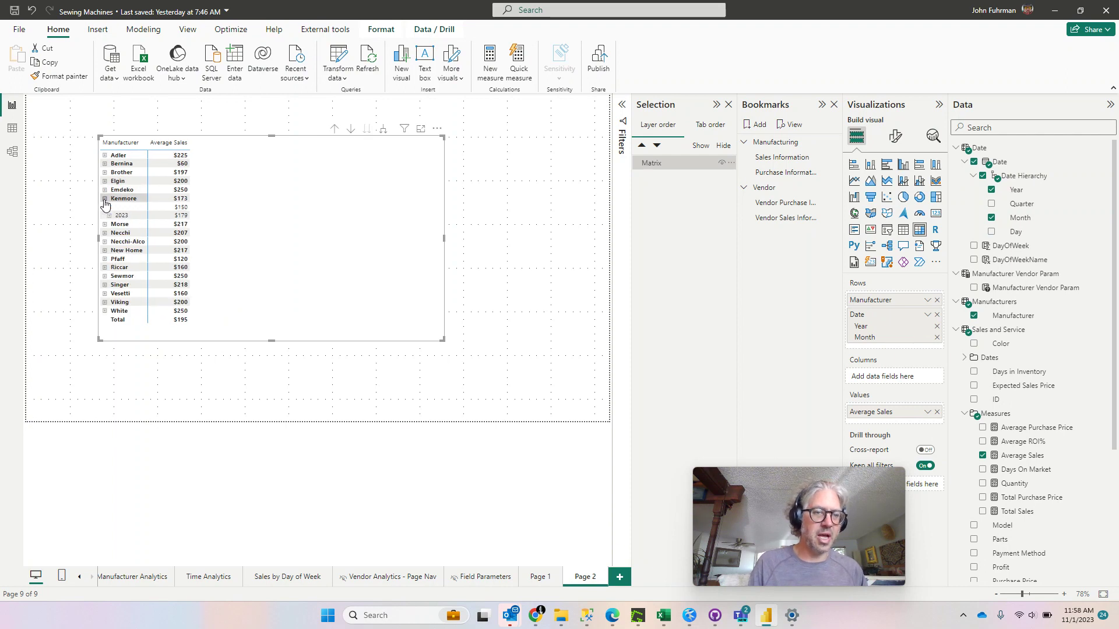
{"action": "left_click", "coordinate": [109, 216]}
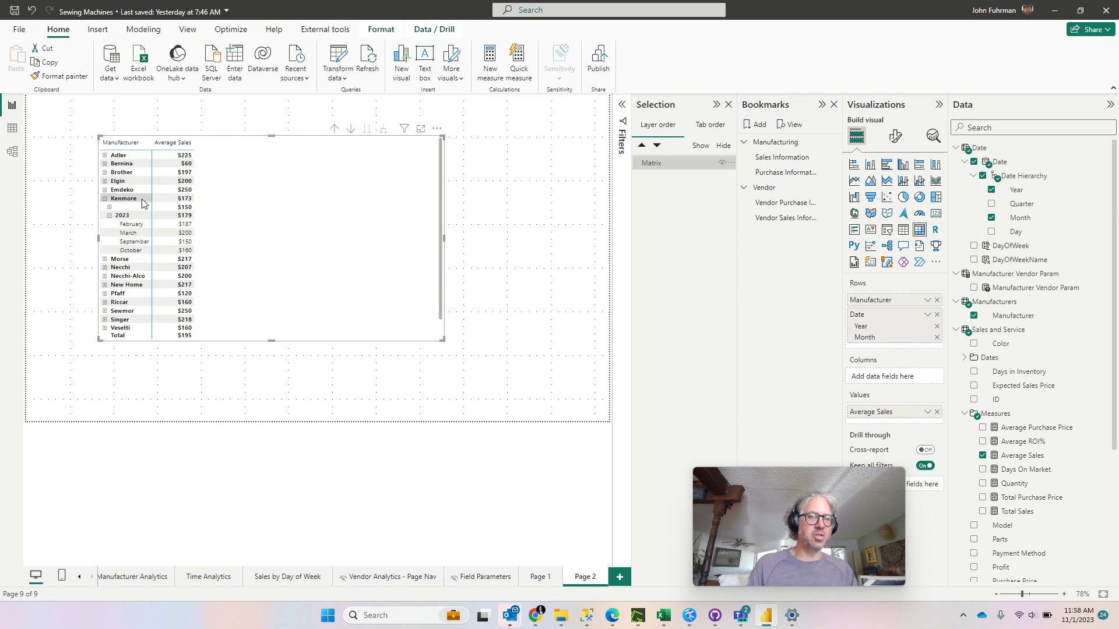
{"action": "left_click", "coordinate": [105, 200]}
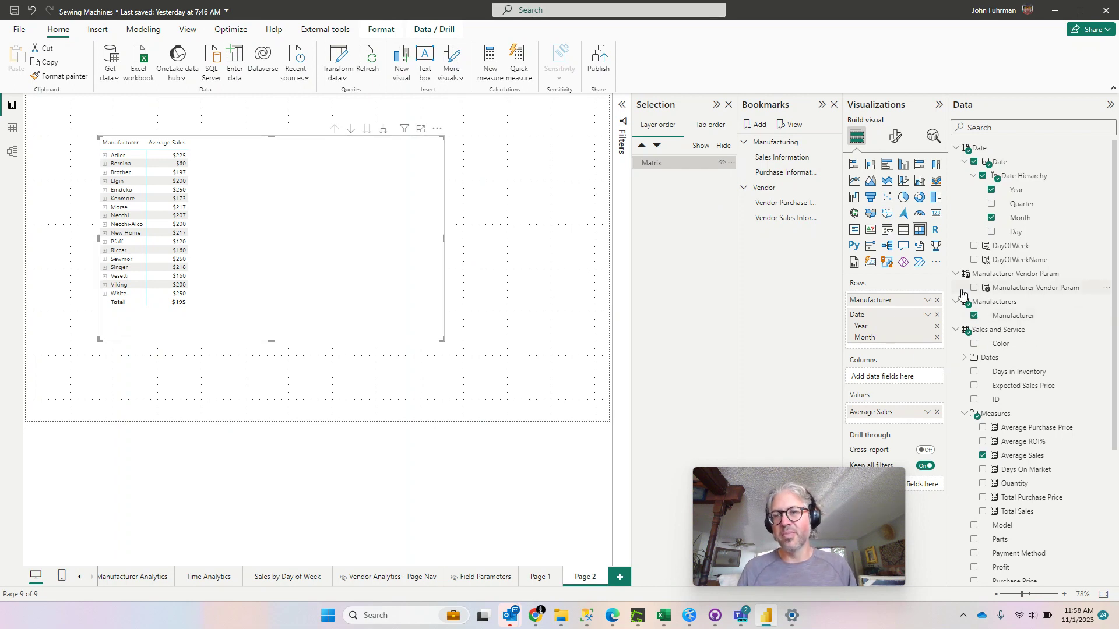
Step: Add Date Calculations from the Time Intelligence calculation group to the matrix columns
{"action": "mouse_move", "coordinate": [873, 474]}
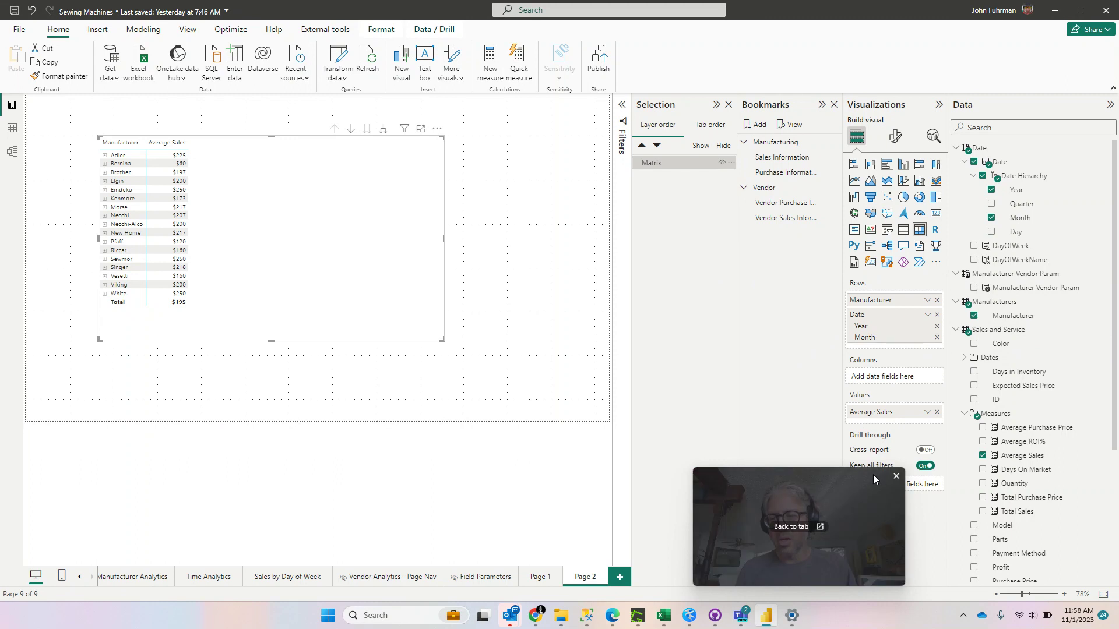
{"action": "left_click_drag", "start_coordinate": [869, 474], "coordinate": [740, 470]}
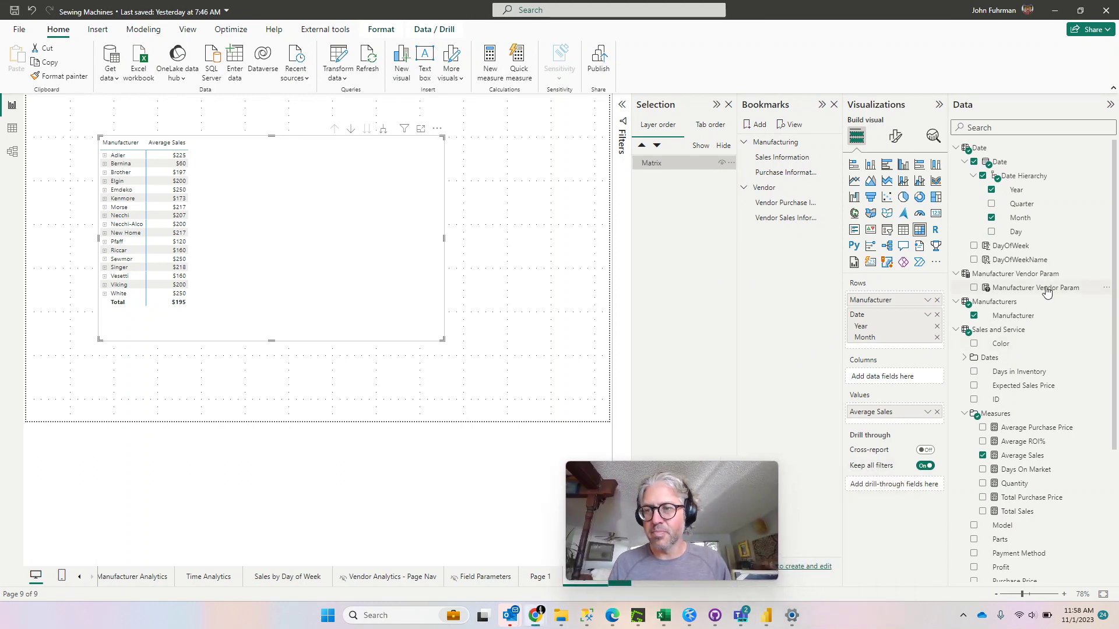
{"action": "scroll", "coordinate": [1047, 291], "scroll_direction": "down", "scroll_amount": 4}
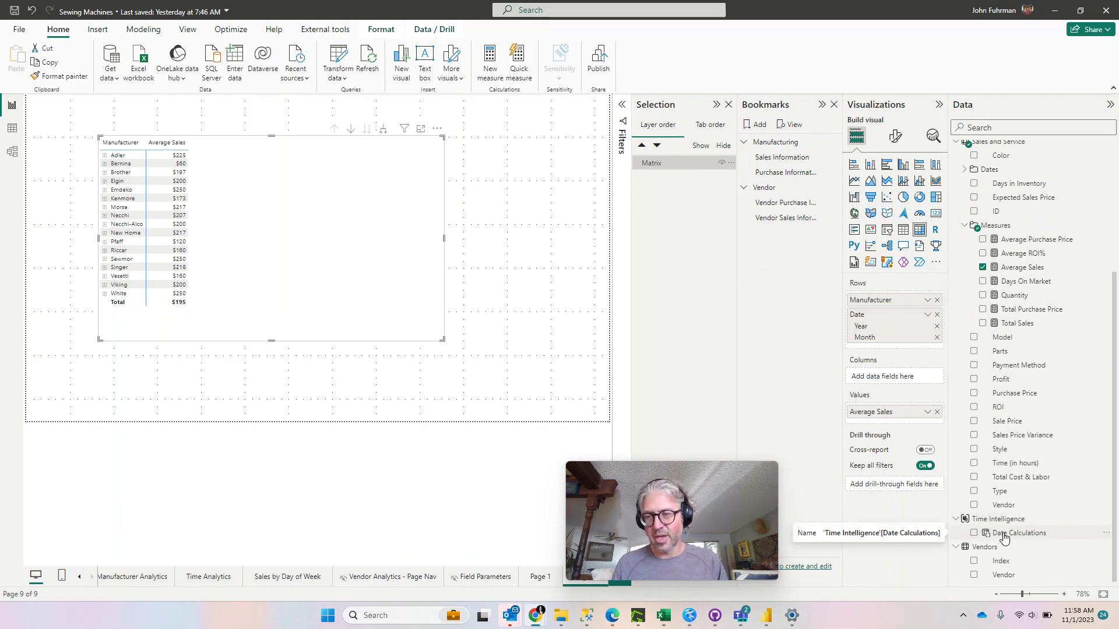
{"action": "left_click_drag", "start_coordinate": [1008, 536], "coordinate": [900, 377]}
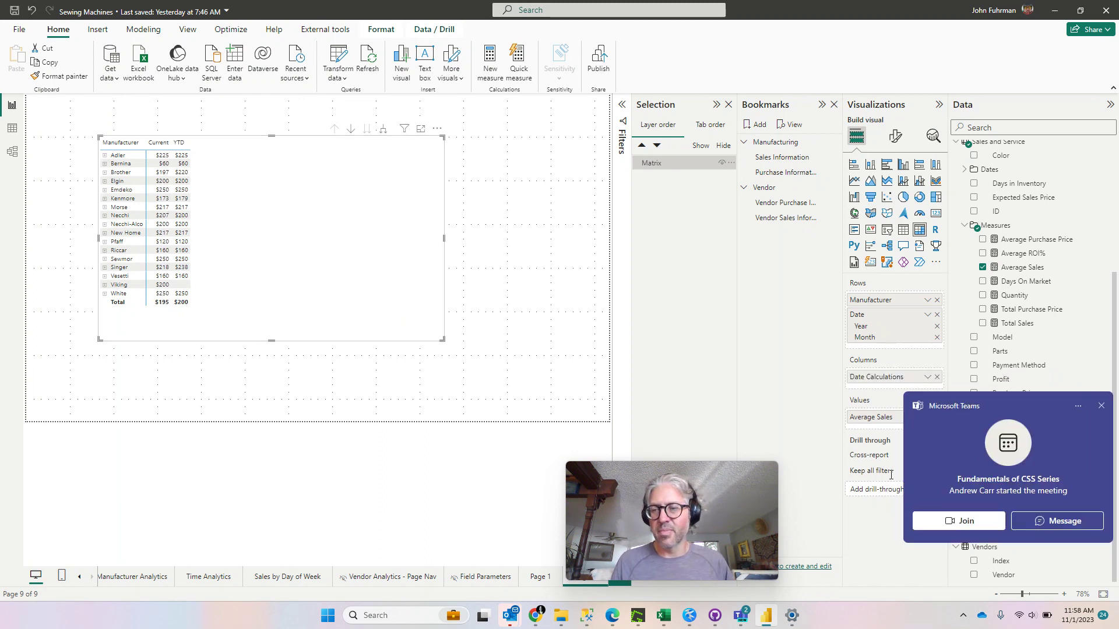
{"action": "left_click", "coordinate": [1101, 405]}
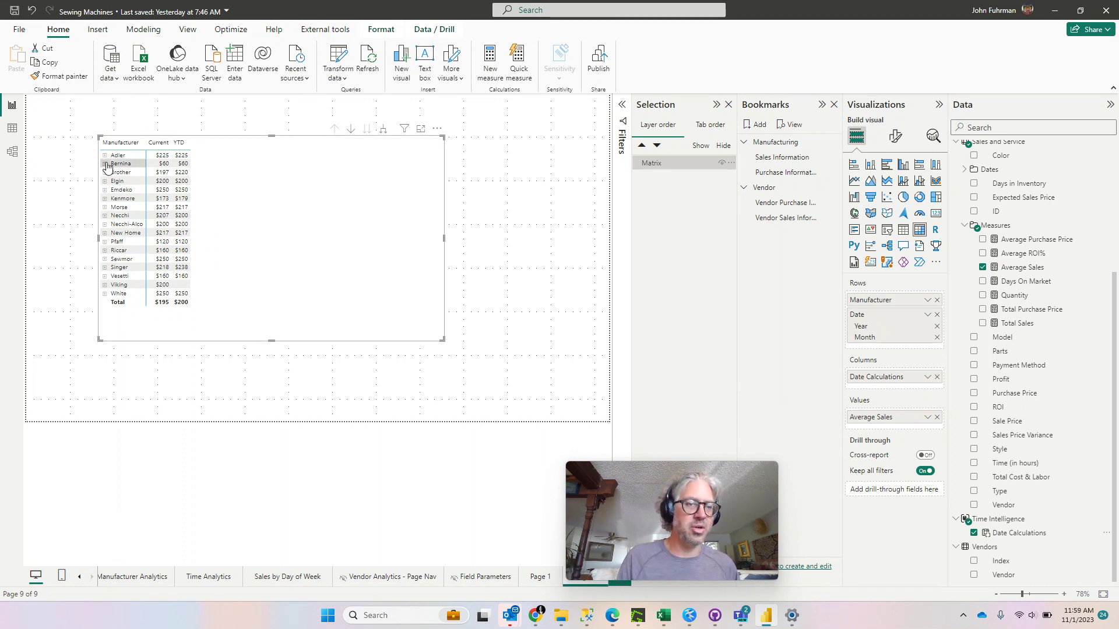
Step: Expand Kenmore down to the 2023 months to compare the Current, MTD and YTD values
{"action": "left_click", "coordinate": [106, 199]}
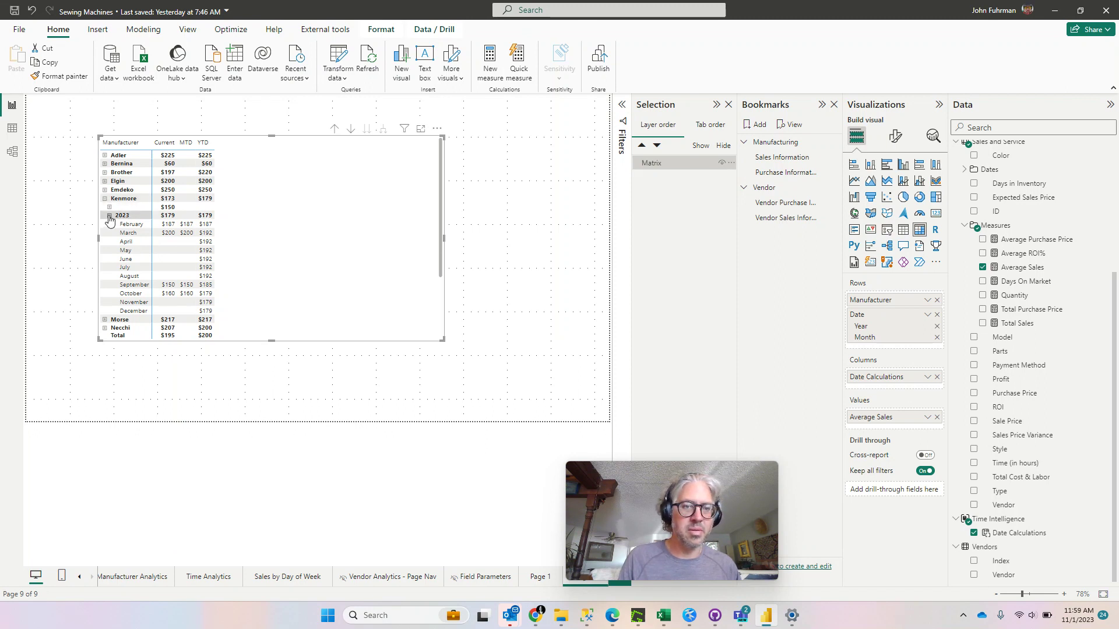
{"action": "left_click", "coordinate": [109, 216]}
{"action": "left_click", "coordinate": [109, 216]}
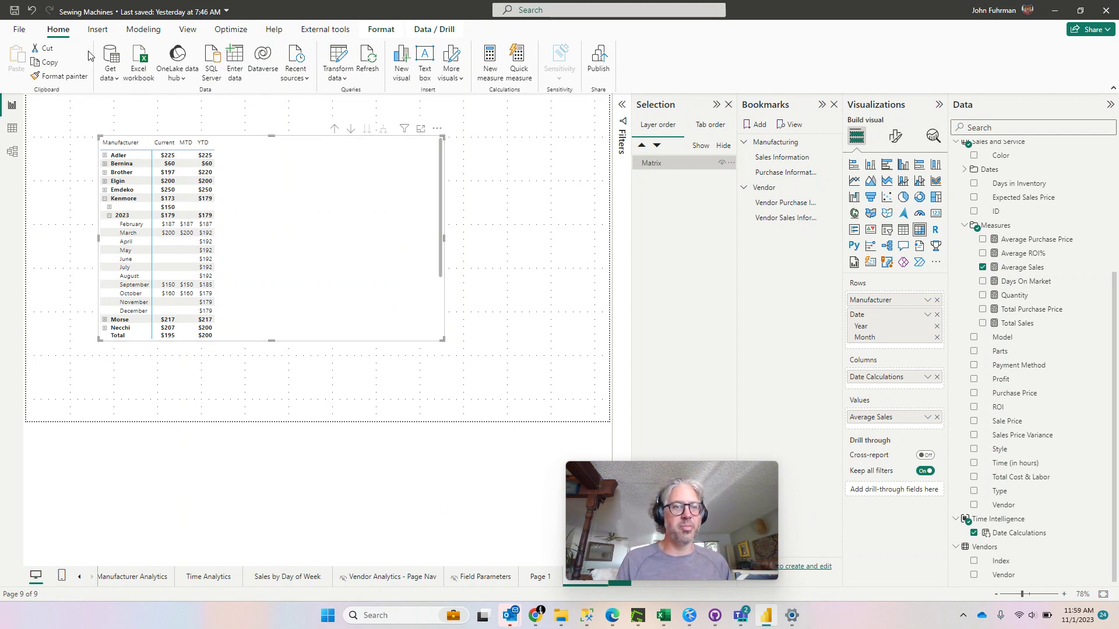
Step: Switch to the model view and show the semantic model's calculation groups and items
{"action": "left_click", "coordinate": [56, 144]}
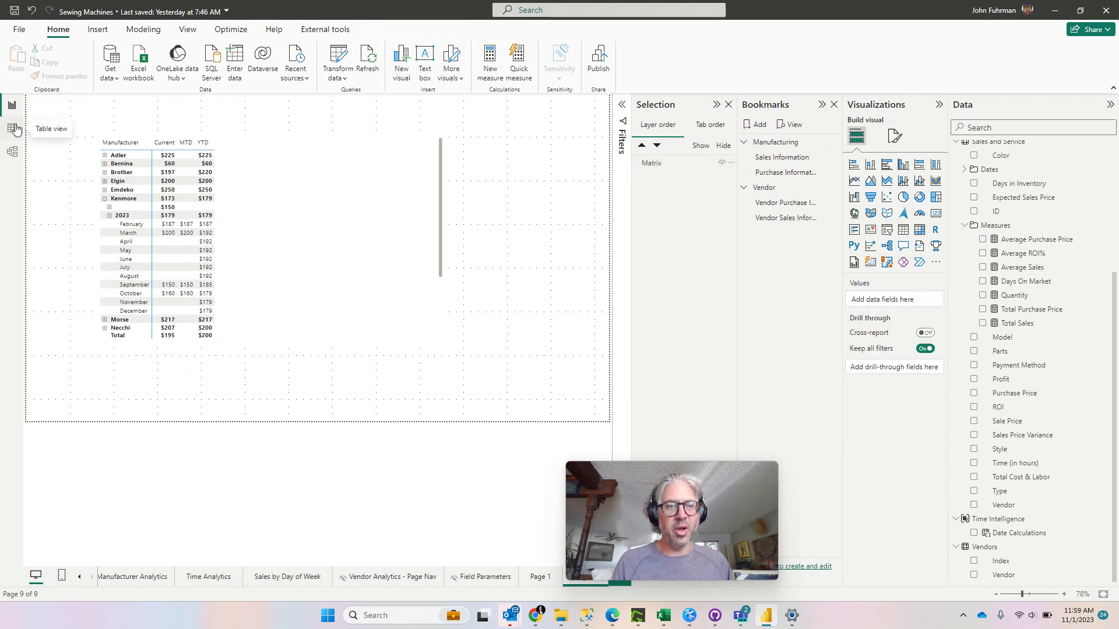
{"action": "left_click", "coordinate": [13, 128]}
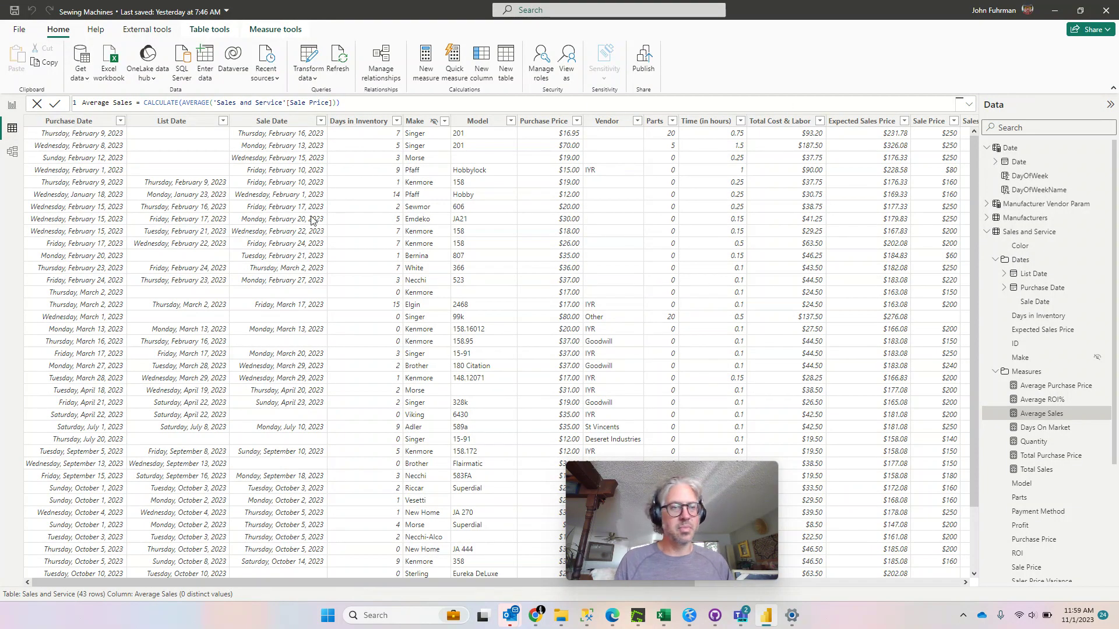
{"action": "left_click", "coordinate": [12, 152]}
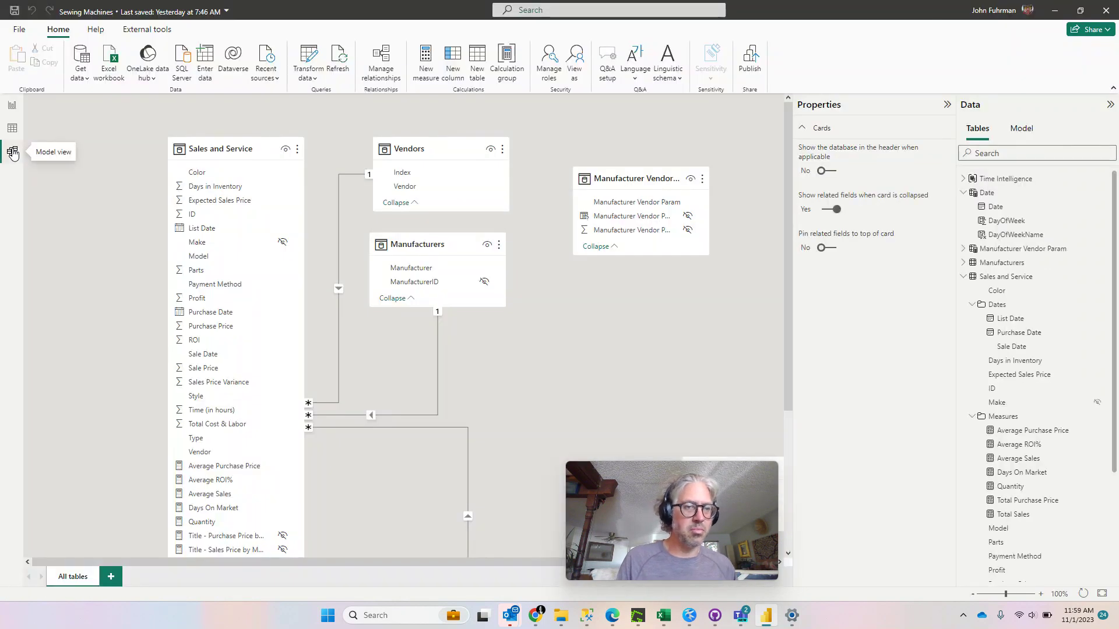
{"action": "left_click", "coordinate": [1029, 131]}
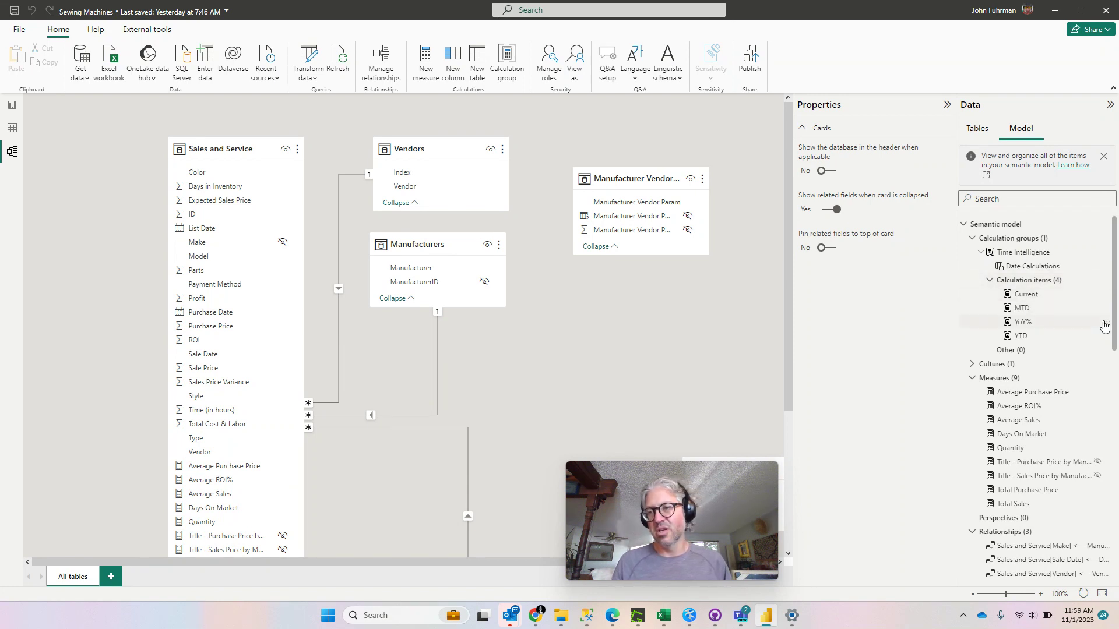
Step: Examine the DAX expression of the Current calculation item in the Time Intelligence group
{"action": "left_click", "coordinate": [1025, 296]}
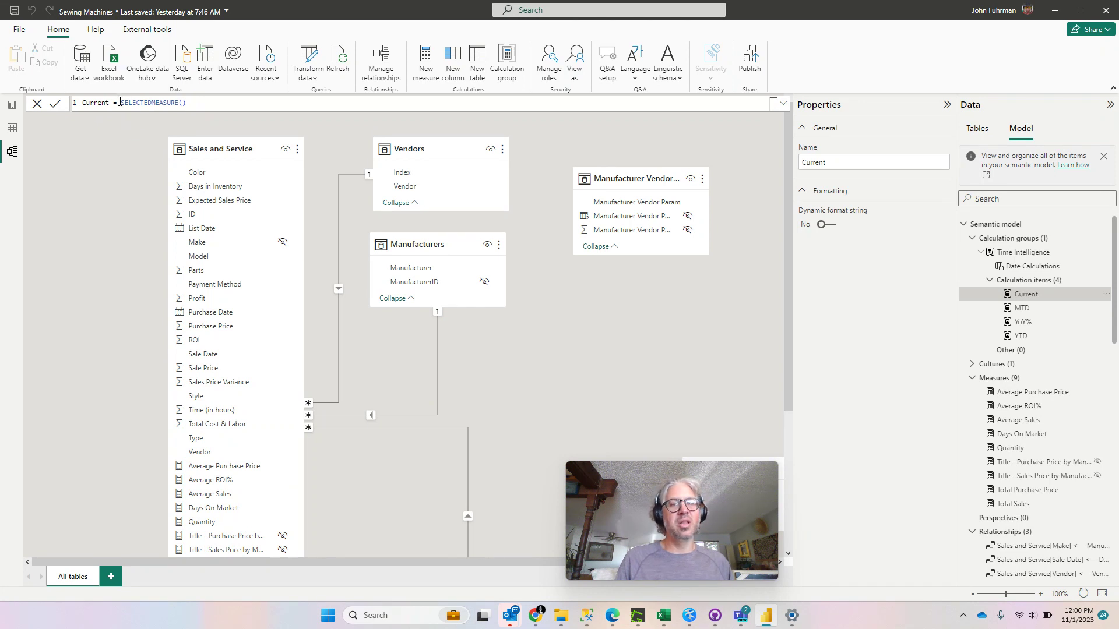
{"action": "left_click_drag", "start_coordinate": [120, 102], "coordinate": [184, 103]}
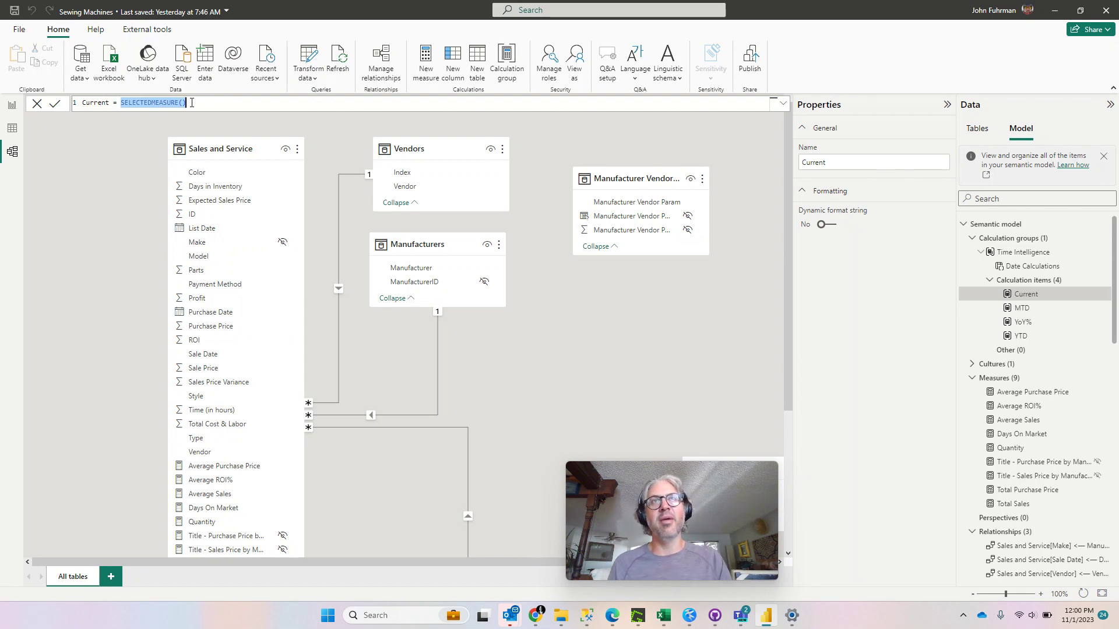
{"action": "left_click", "coordinate": [99, 146]}
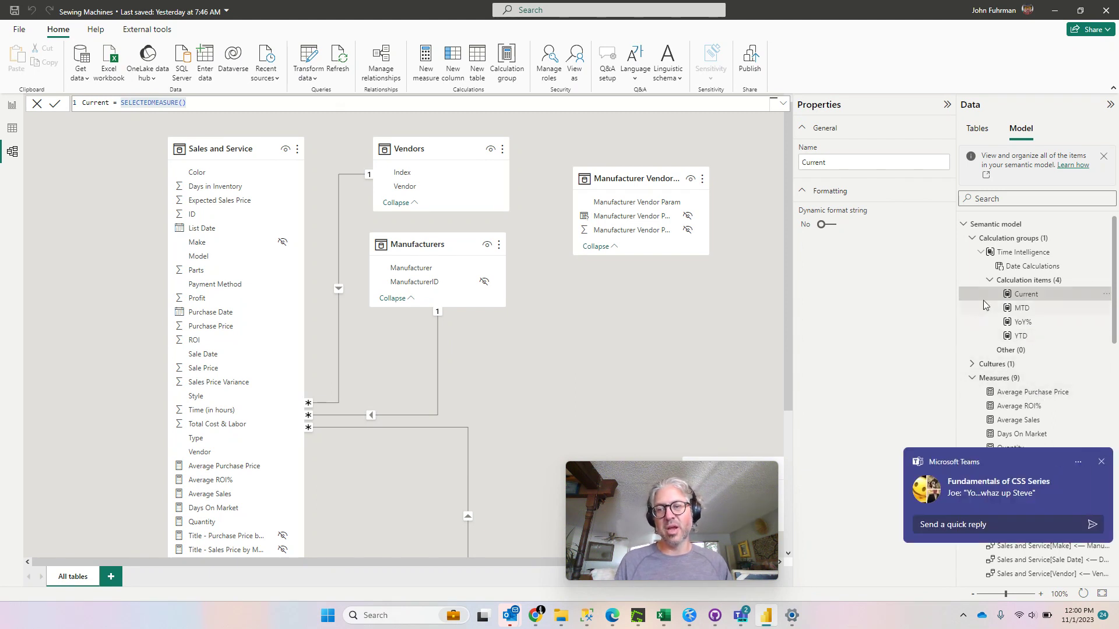
Step: Examine the DAX expression of the MTD calculation item, including its SELECTEDMEASURE and DATESMTD parts
{"action": "left_click", "coordinate": [1106, 461]}
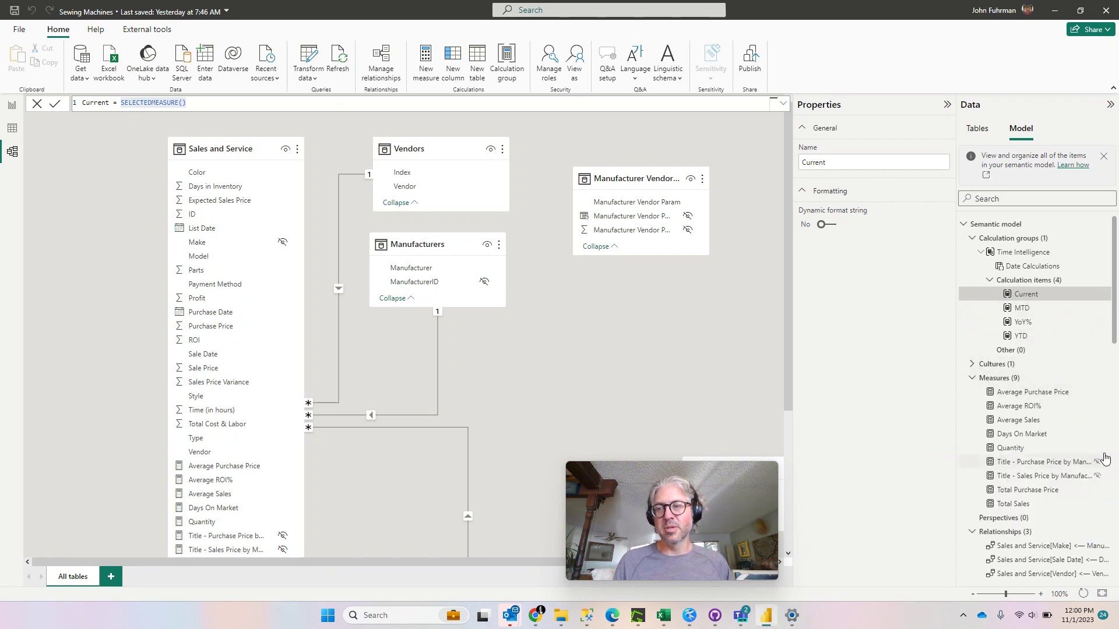
{"action": "left_click", "coordinate": [1022, 309]}
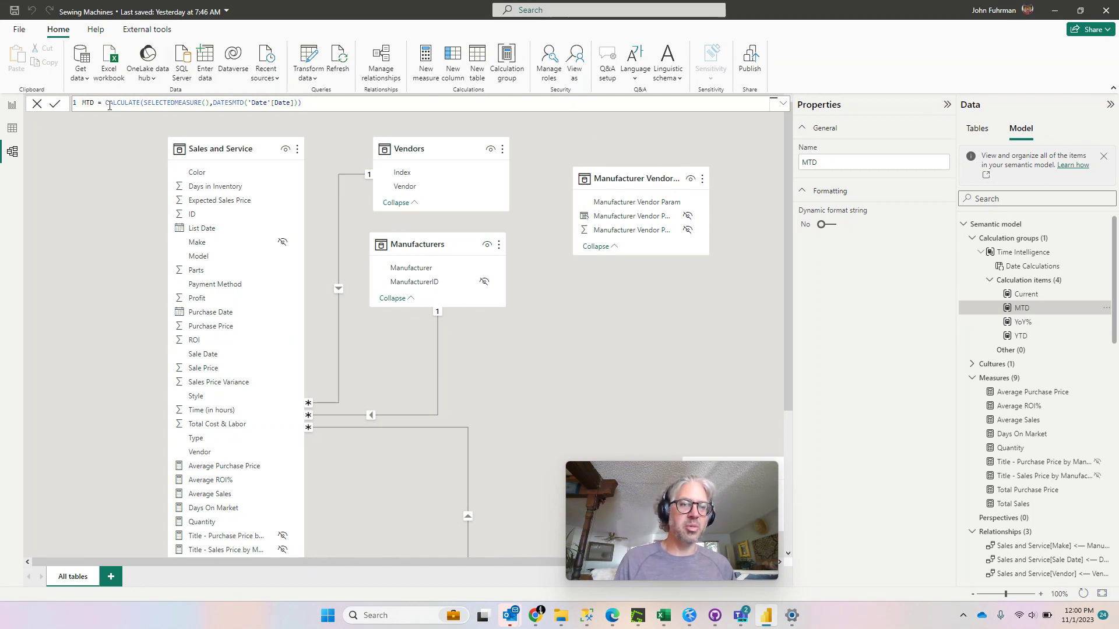
{"action": "left_click_drag", "start_coordinate": [146, 102], "coordinate": [211, 102]}
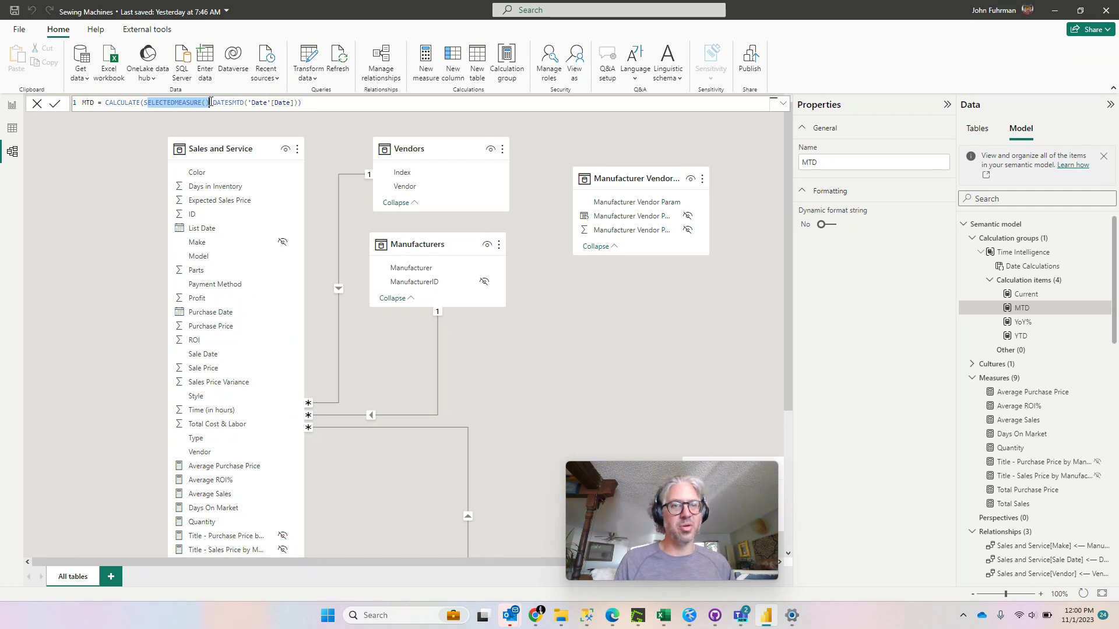
{"action": "left_click", "coordinate": [126, 134]}
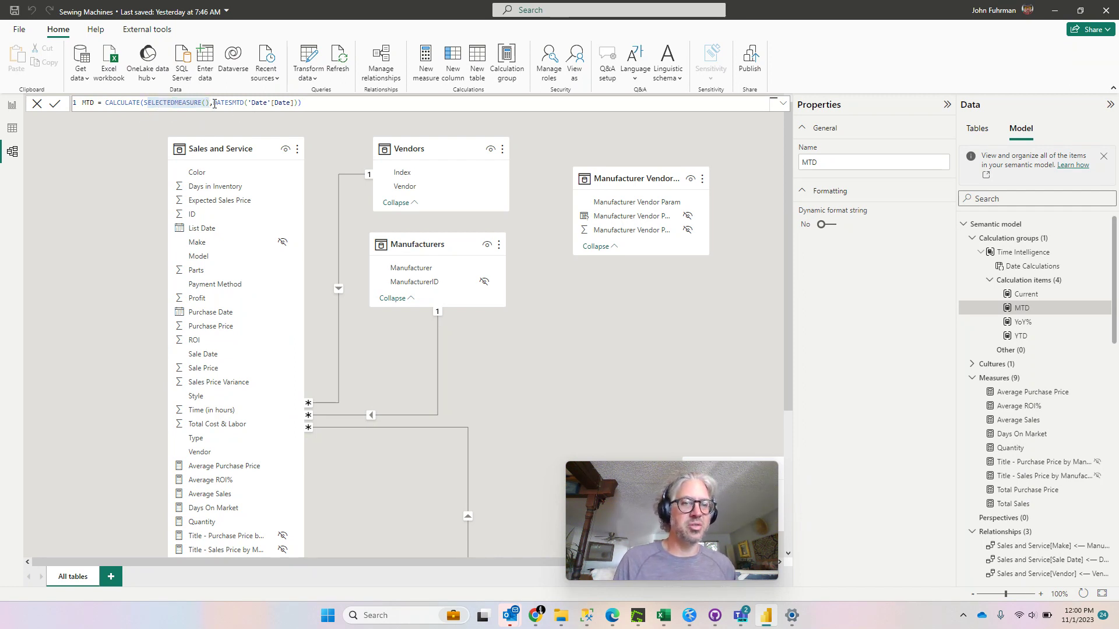
{"action": "left_click_drag", "start_coordinate": [213, 103], "coordinate": [247, 102]}
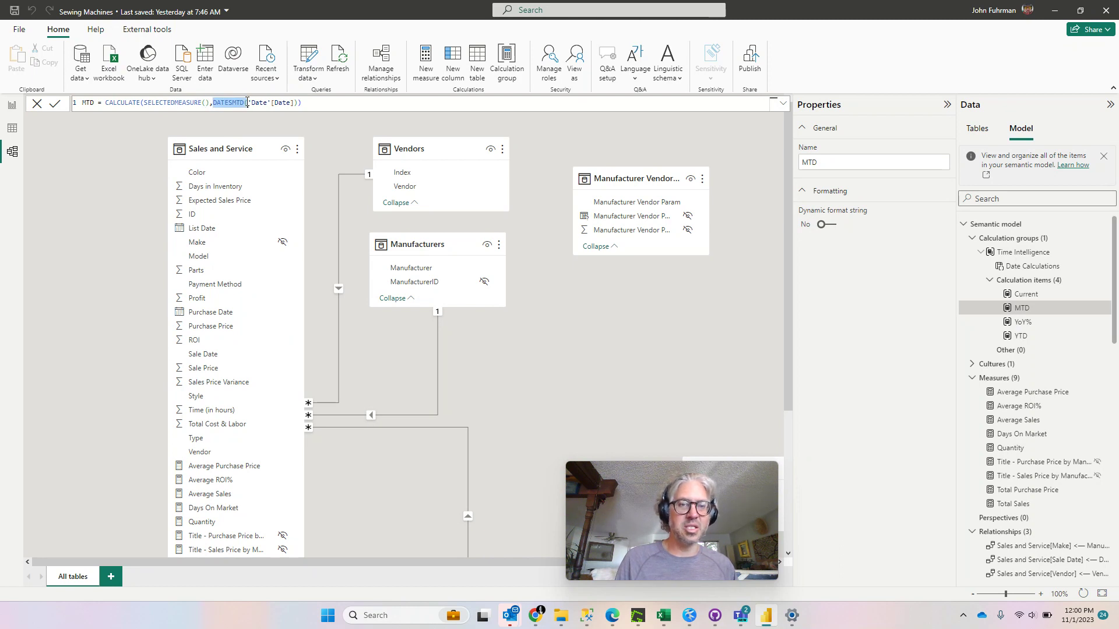
{"action": "left_click", "coordinate": [314, 104]}
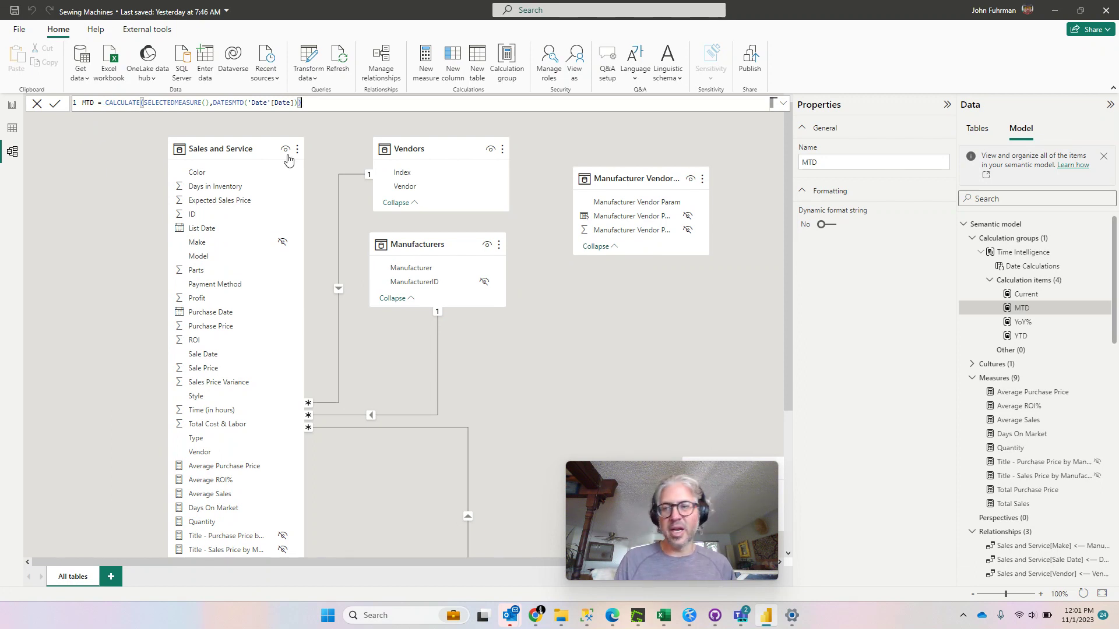
Step: Examine the DAX expressions of the YoY% and YTD calculation items in the Time Intelligence group
{"action": "left_click", "coordinate": [1024, 321]}
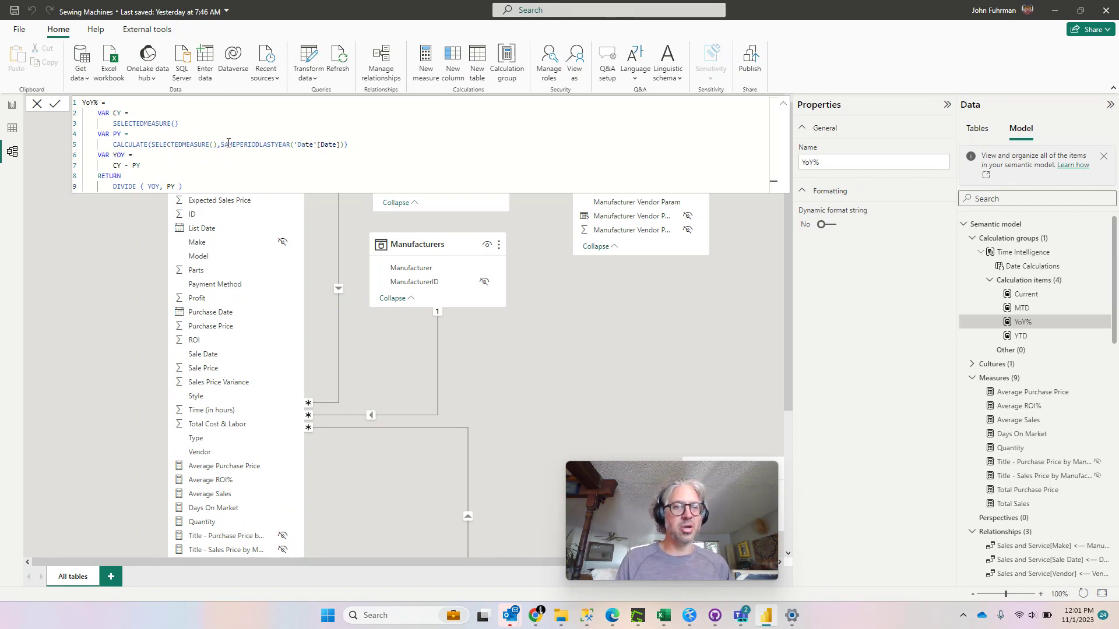
{"action": "left_click_drag", "start_coordinate": [225, 144], "coordinate": [291, 154]}
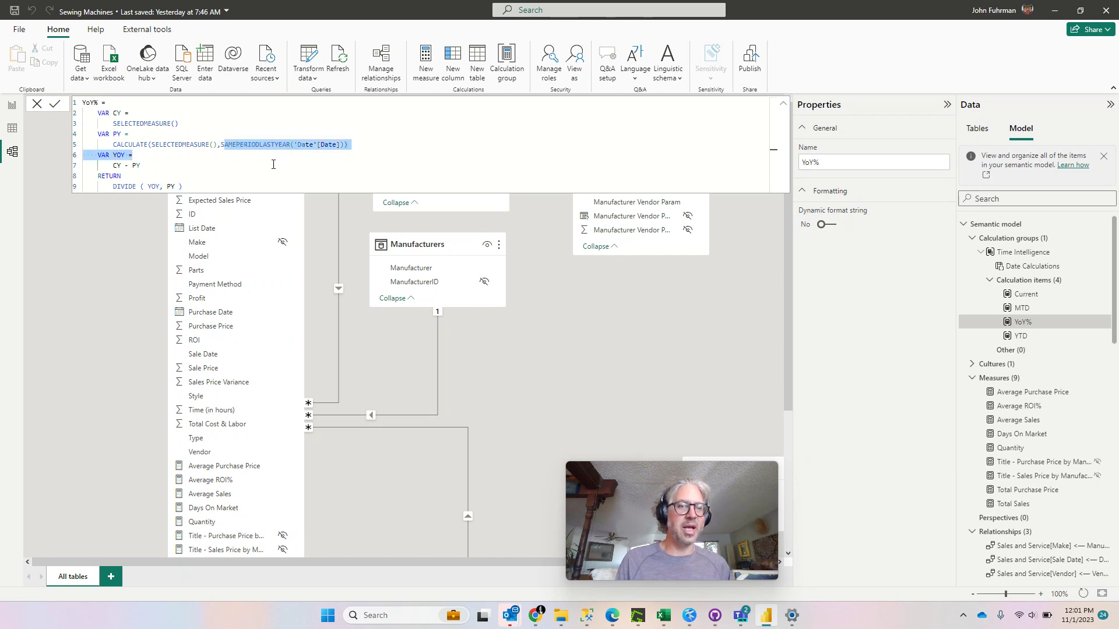
{"action": "left_click", "coordinate": [273, 164]}
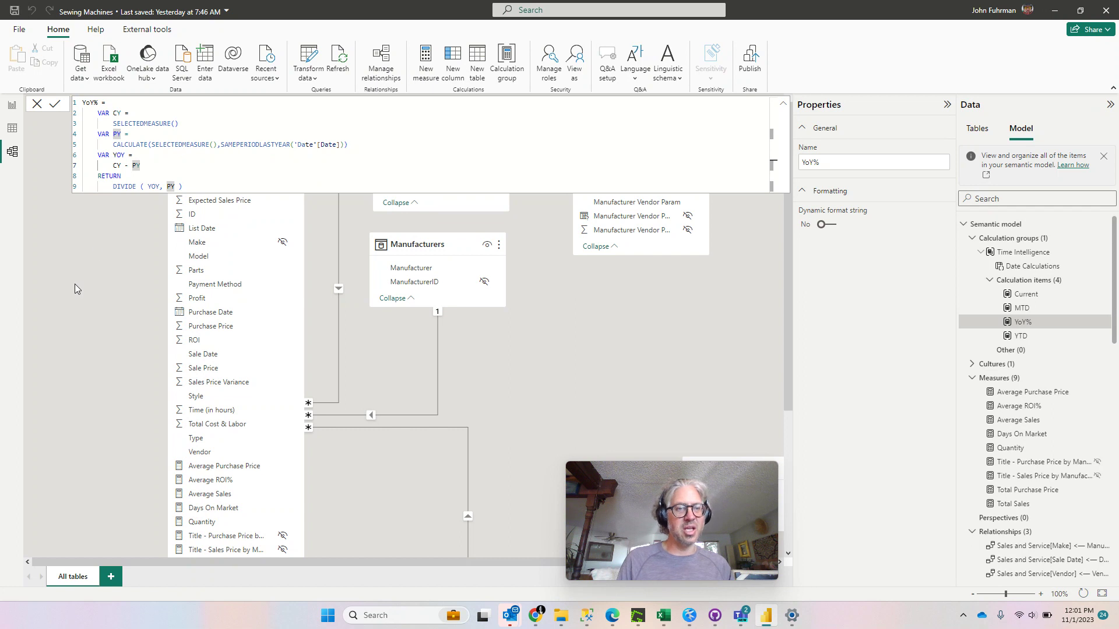
{"action": "left_click", "coordinate": [555, 338]}
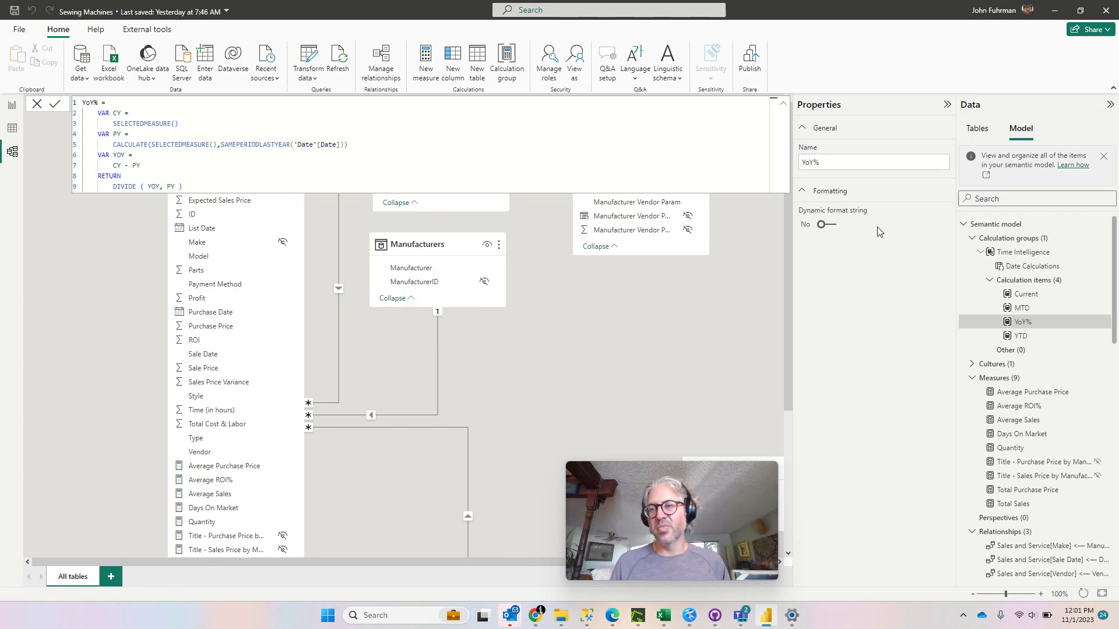
{"action": "left_click", "coordinate": [1000, 336]}
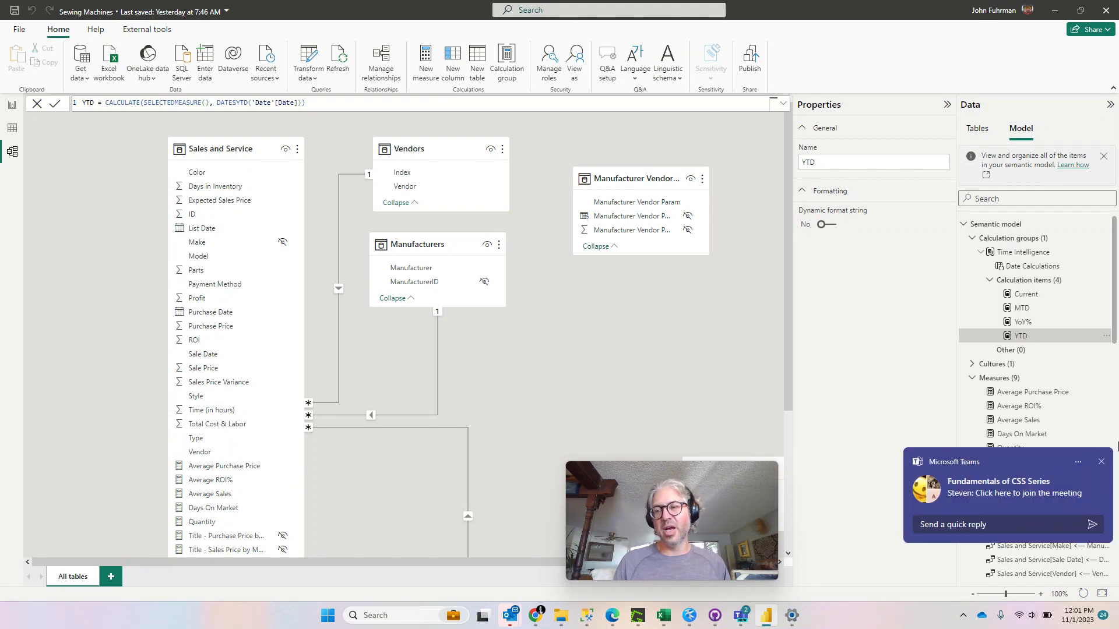
{"action": "left_click", "coordinate": [1101, 462]}
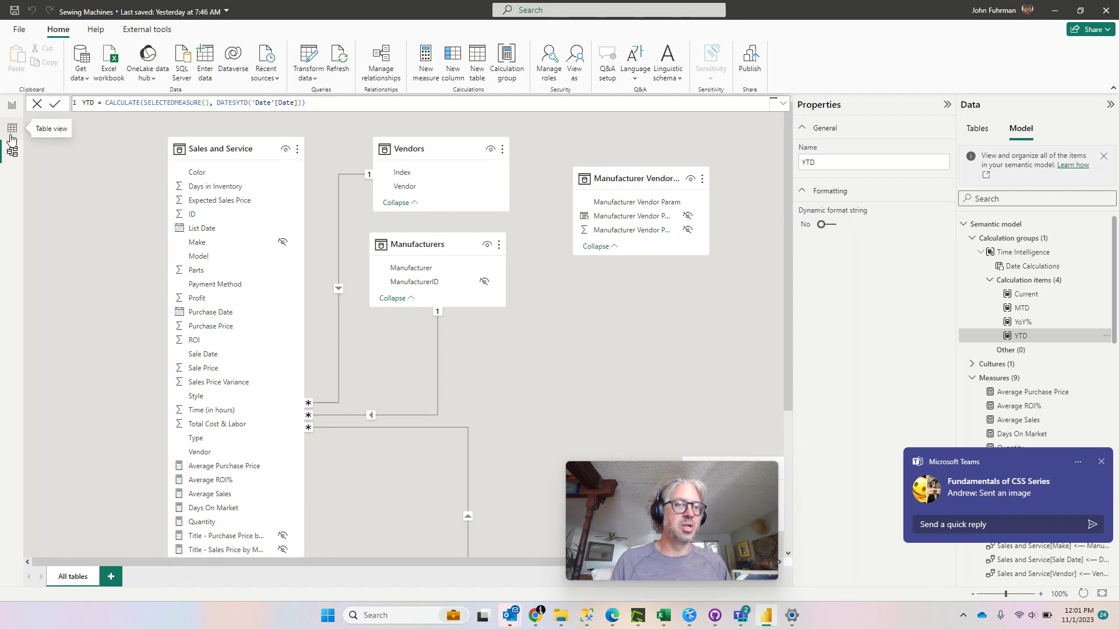
Step: Return to the report view, add an empty slicer at the page's left edge, and shift the matrix right beside it
{"action": "left_click", "coordinate": [12, 106]}
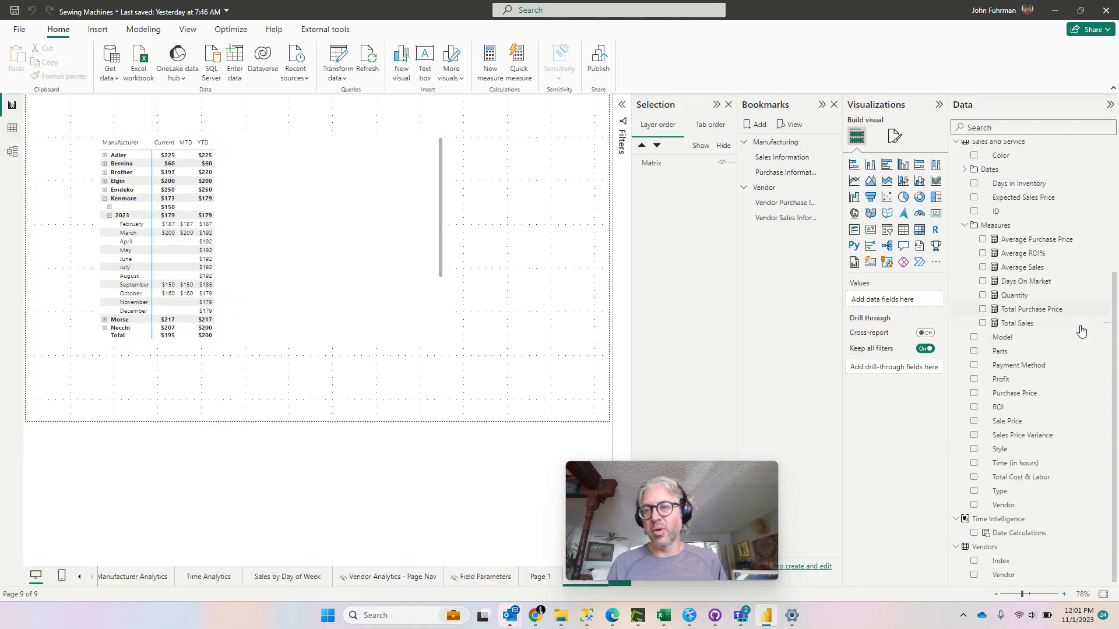
{"action": "left_click", "coordinate": [886, 235]}
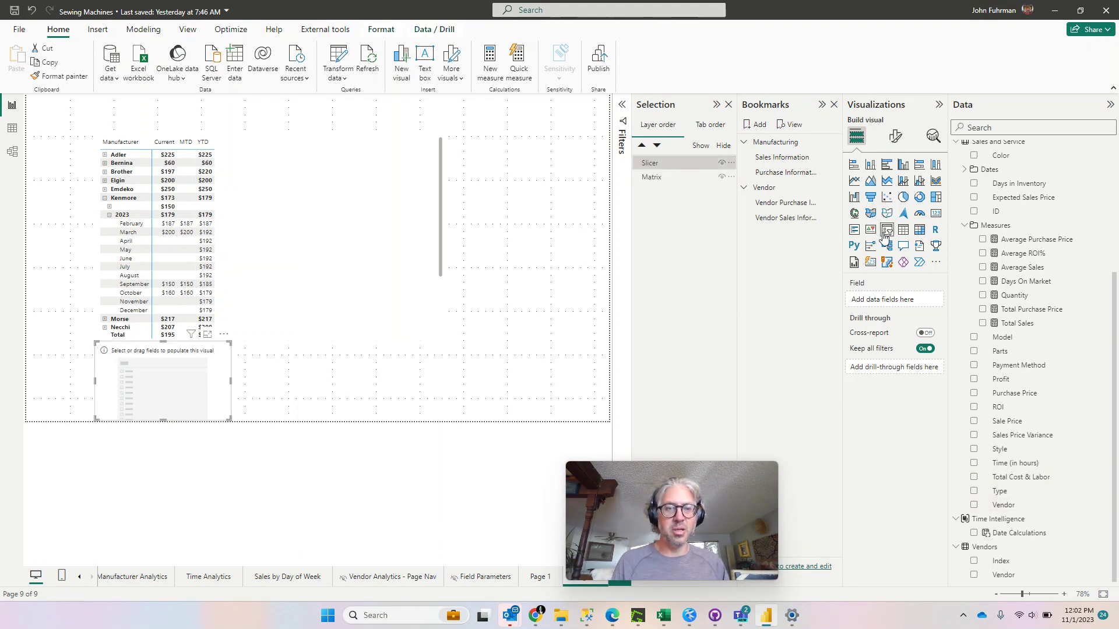
{"action": "left_click_drag", "start_coordinate": [160, 365], "coordinate": [9, 153]}
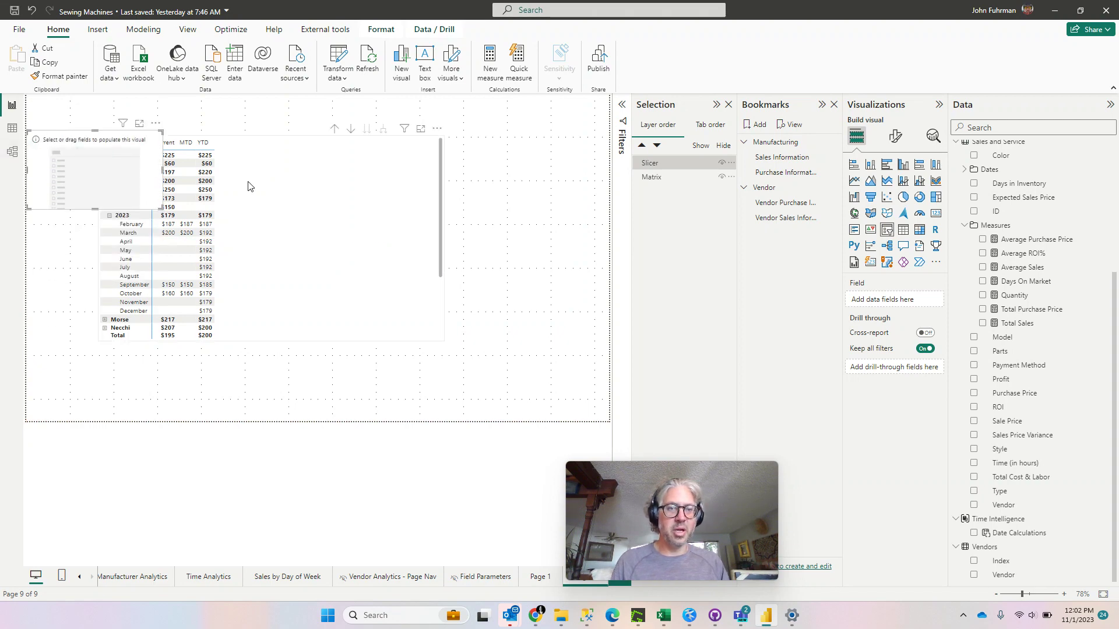
{"action": "left_click_drag", "start_coordinate": [257, 161], "coordinate": [325, 155]}
{"action": "left_click", "coordinate": [105, 184]}
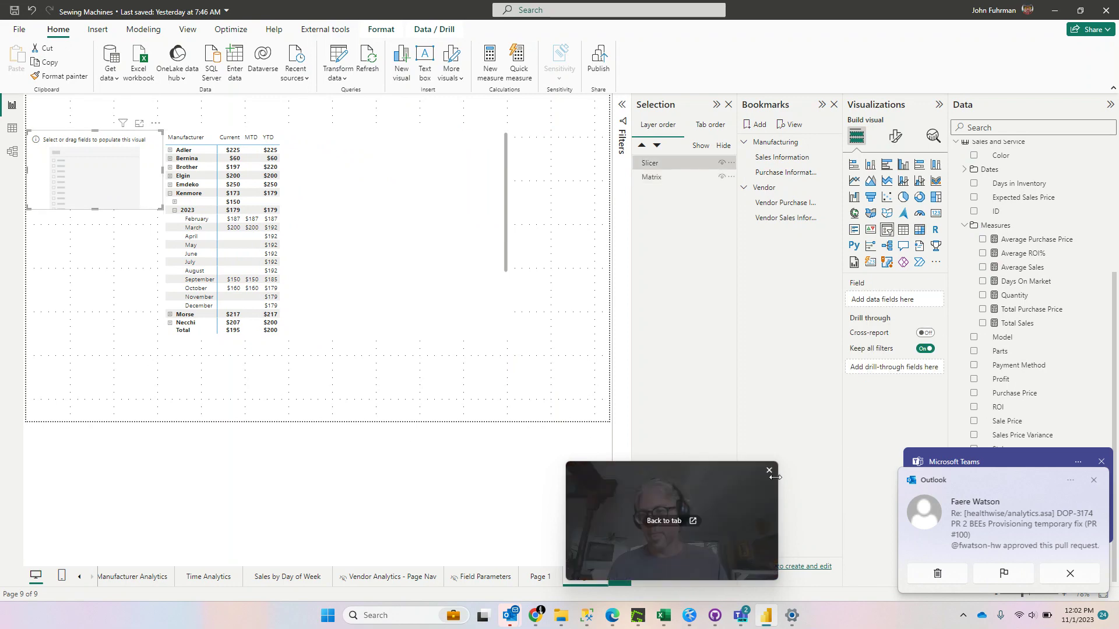
Step: Dismiss the notifications and assign Date Calculations from Time Intelligence as the slicer's field
{"action": "left_click", "coordinate": [1094, 482]}
{"action": "left_click", "coordinate": [1101, 361]}
{"action": "left_click", "coordinate": [1101, 462]}
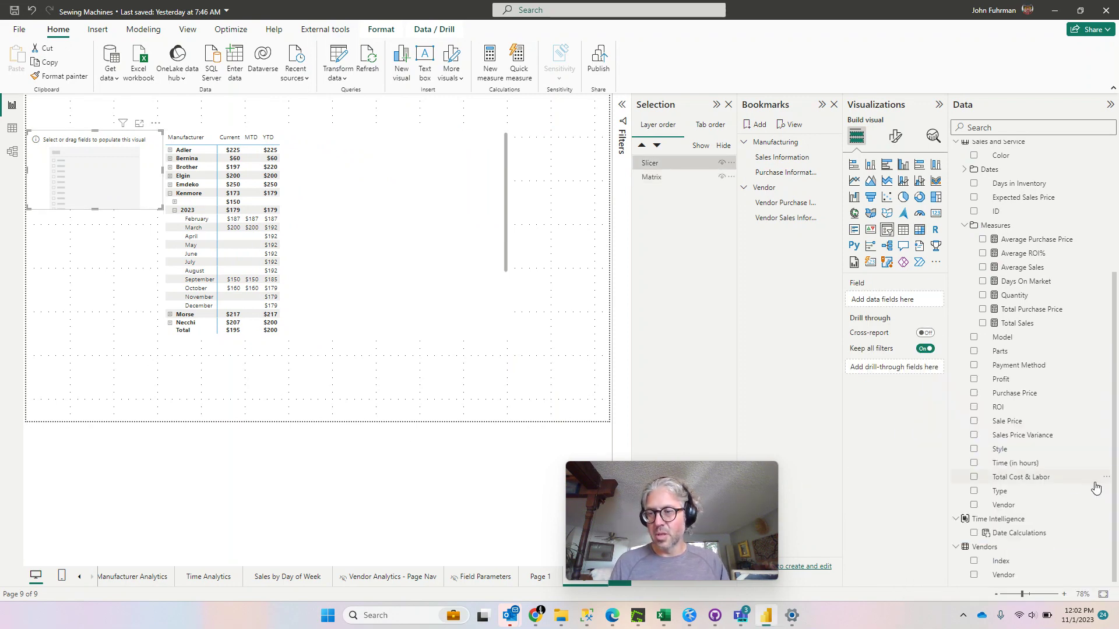
{"action": "left_click", "coordinate": [1019, 535]}
{"action": "left_click_drag", "start_coordinate": [1018, 536], "coordinate": [908, 300]}
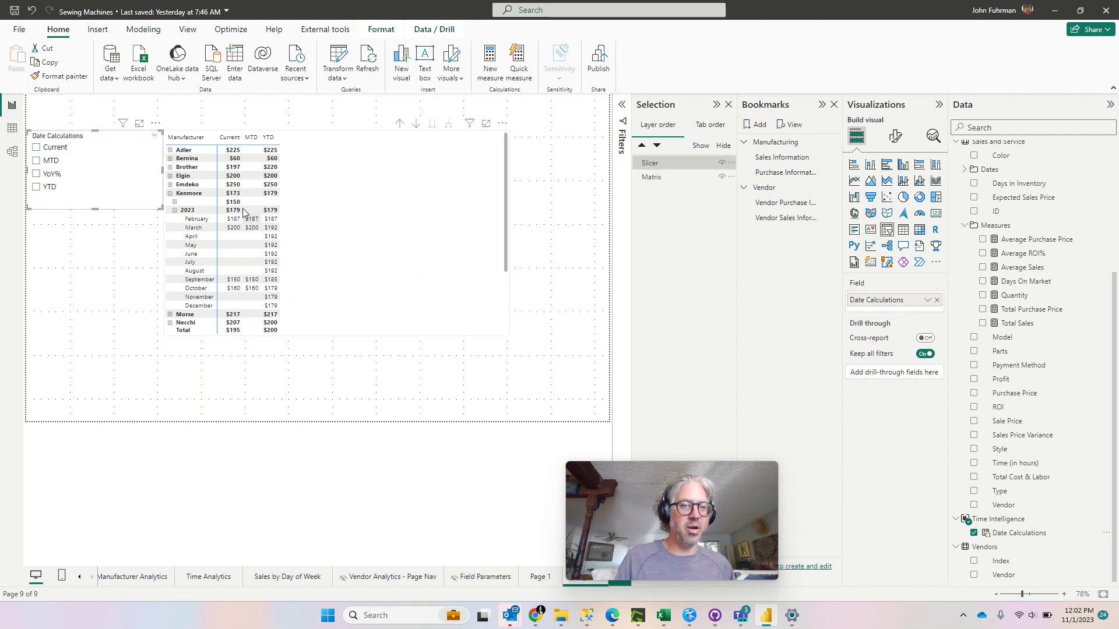
Step: Move the matrix further right to leave a gap beside the Date Calculations slicer, and deselect it
{"action": "left_click", "coordinate": [167, 235]}
{"action": "left_click_drag", "start_coordinate": [163, 232], "coordinate": [217, 231]}
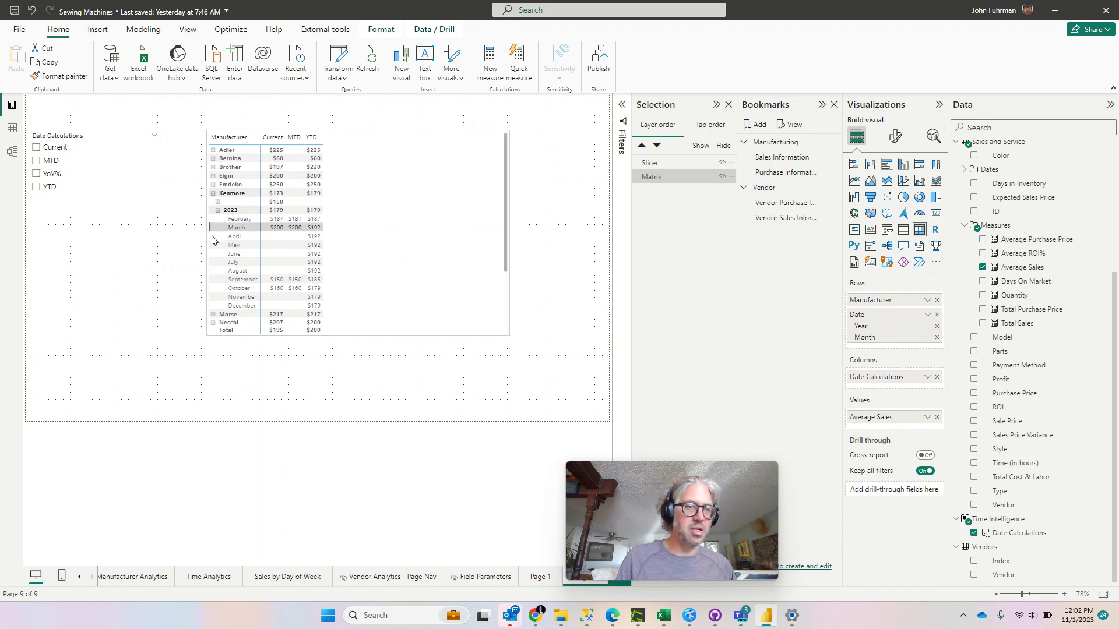
{"action": "left_click", "coordinate": [140, 242]}
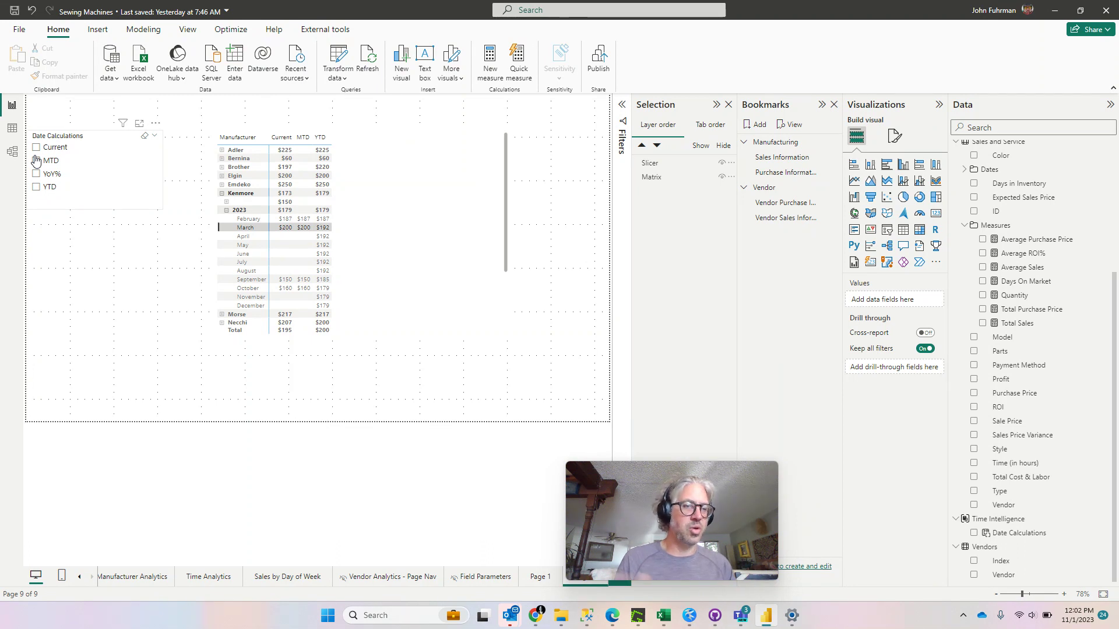
Step: Filter the matrix through the Date Calculations slicer, alternating between YTD, MTD and Current and ending on Current
{"action": "left_click", "coordinate": [36, 188]}
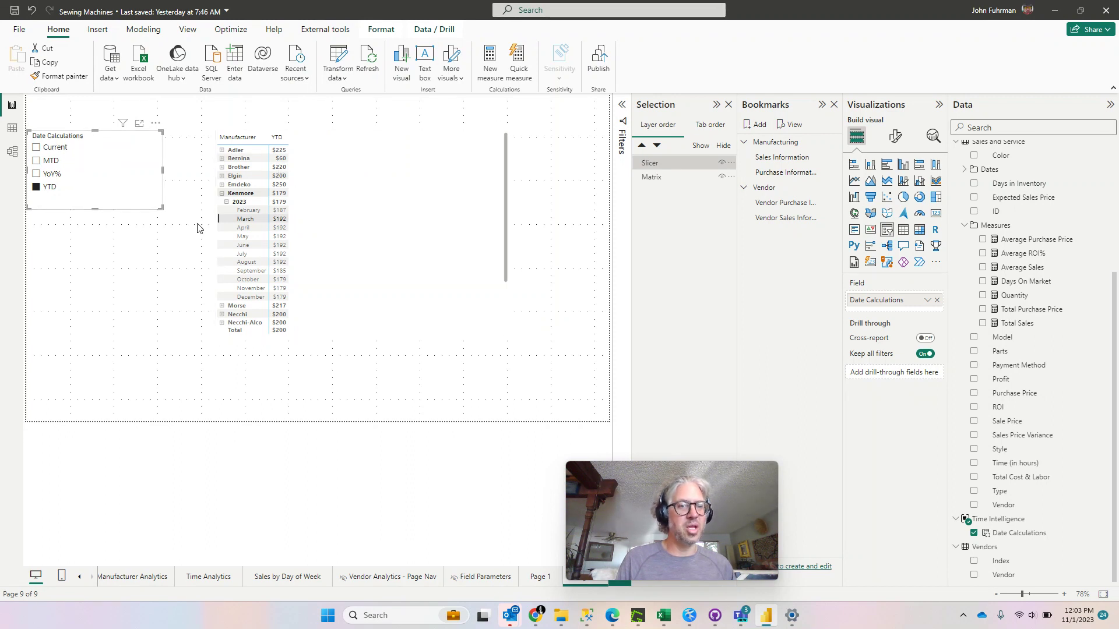
{"action": "left_click", "coordinate": [36, 161]}
{"action": "left_click", "coordinate": [35, 161]}
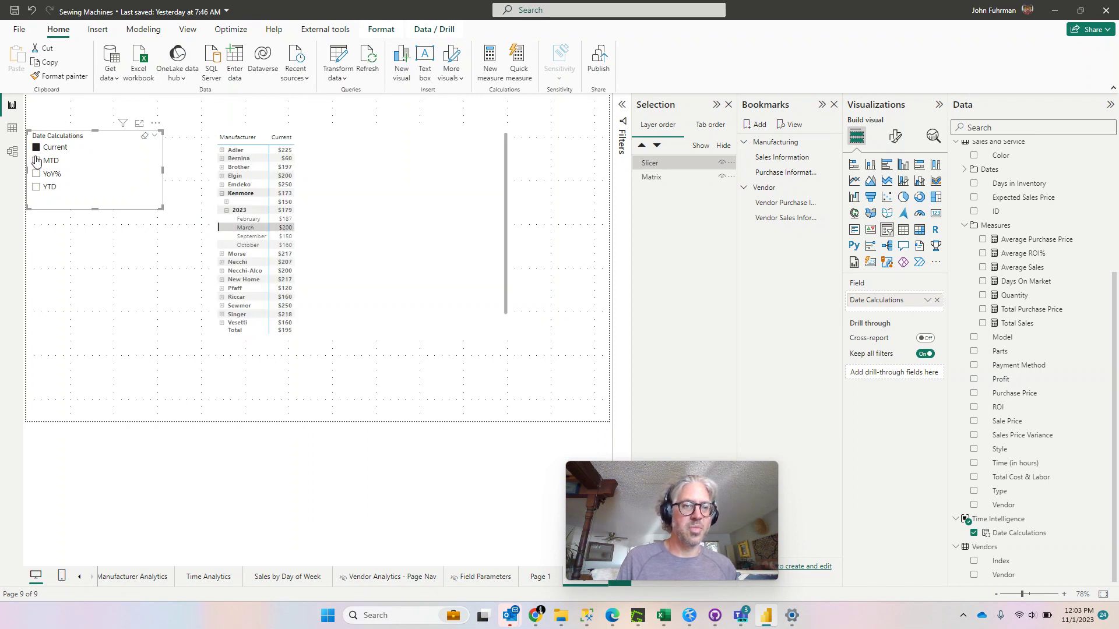
{"action": "left_click", "coordinate": [36, 161]}
{"action": "left_click", "coordinate": [37, 187]}
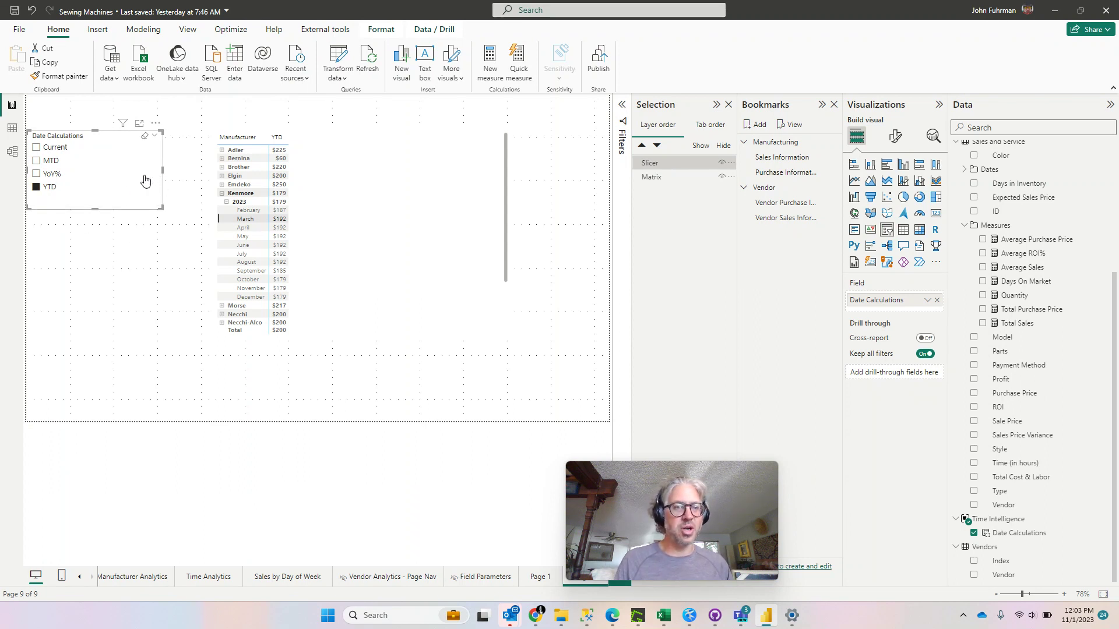
{"action": "left_click", "coordinate": [35, 148]}
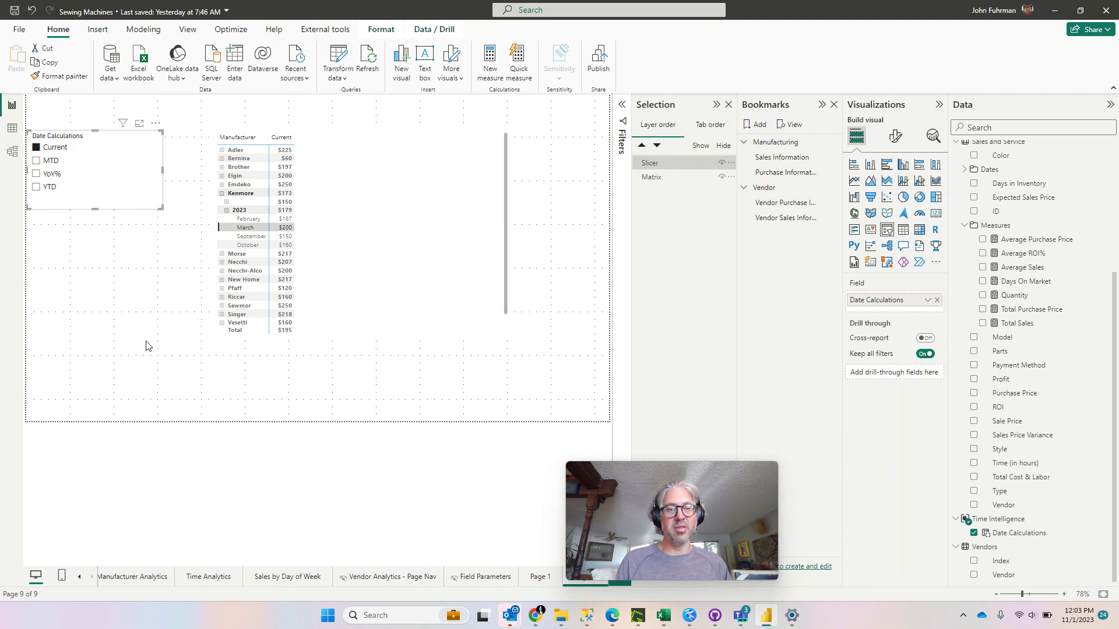
Step: Deselect the slicer and switch from the report to the open Chrome browser window
{"action": "left_click", "coordinate": [337, 472]}
{"action": "mouse_move", "coordinate": [754, 483]}
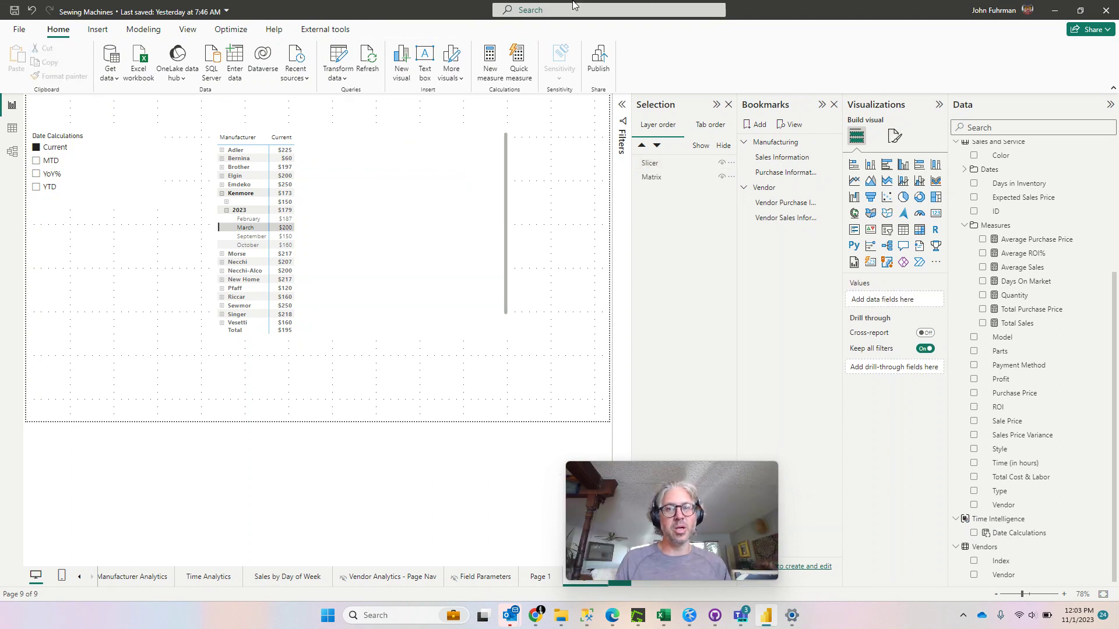
{"action": "mouse_move", "coordinate": [664, 616]}
{"action": "mouse_move", "coordinate": [708, 514]}
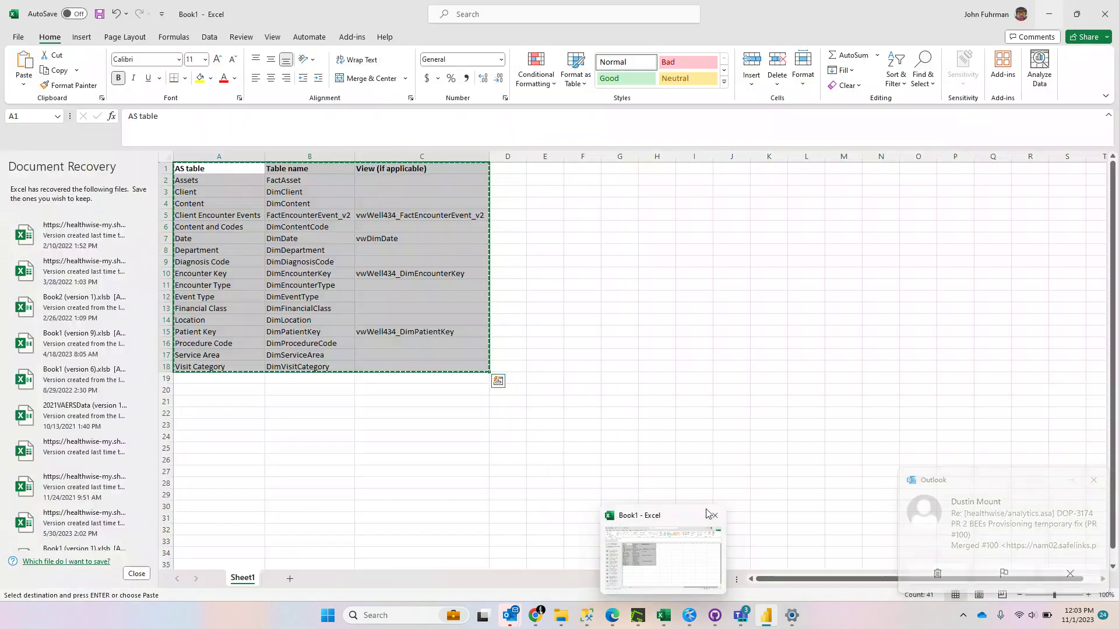
{"action": "mouse_move", "coordinate": [708, 493]}
{"action": "left_click", "coordinate": [679, 523]}
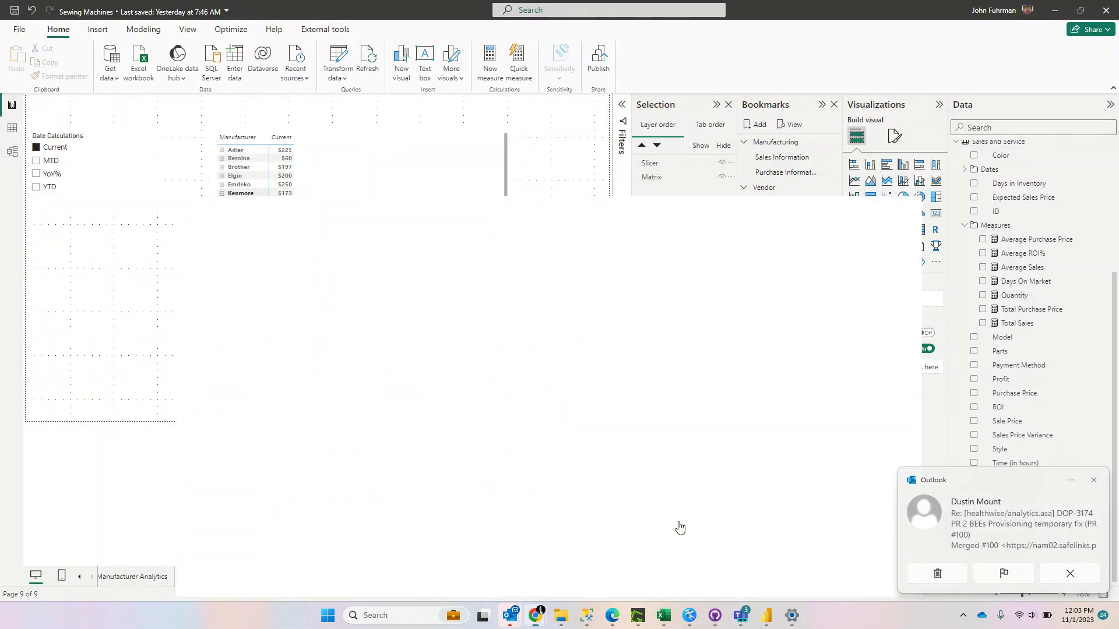